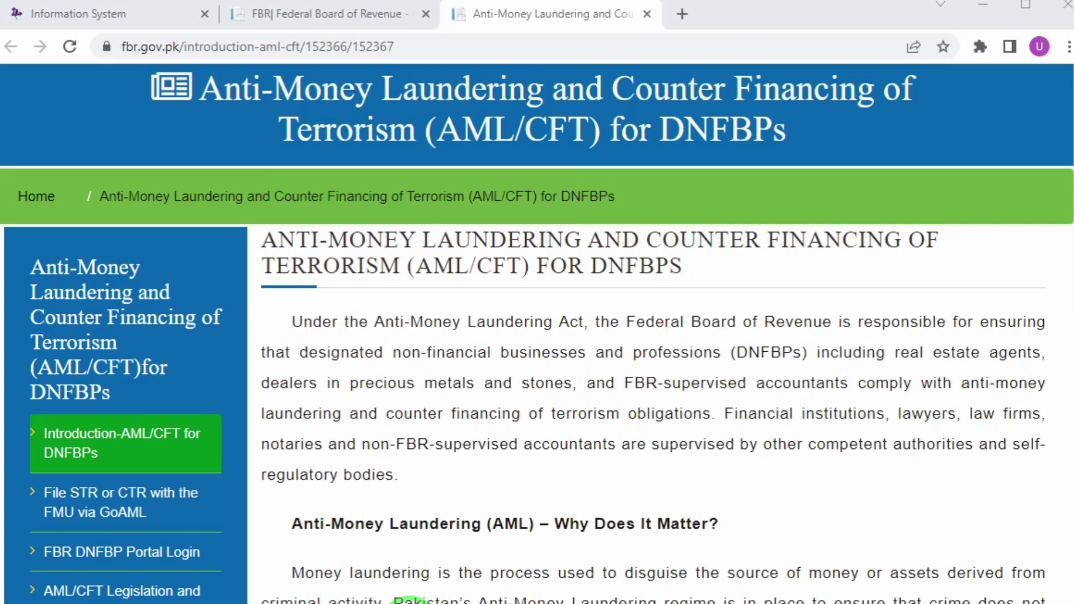
Read through the FBR introduction page on anti-money laundering and counter financing of terrorism for DNFBPs.
mouse_move(411, 601)
mouse_down()
mouse_move(571, 444)
mouse_move(635, 468)
mouse_move(587, 444)
mouse_move(523, 347)
mouse_move(587, 396)
mouse_move(822, 175)
mouse_move(1062, 134)
mouse_up()
scroll(1066, 134, down, 3)
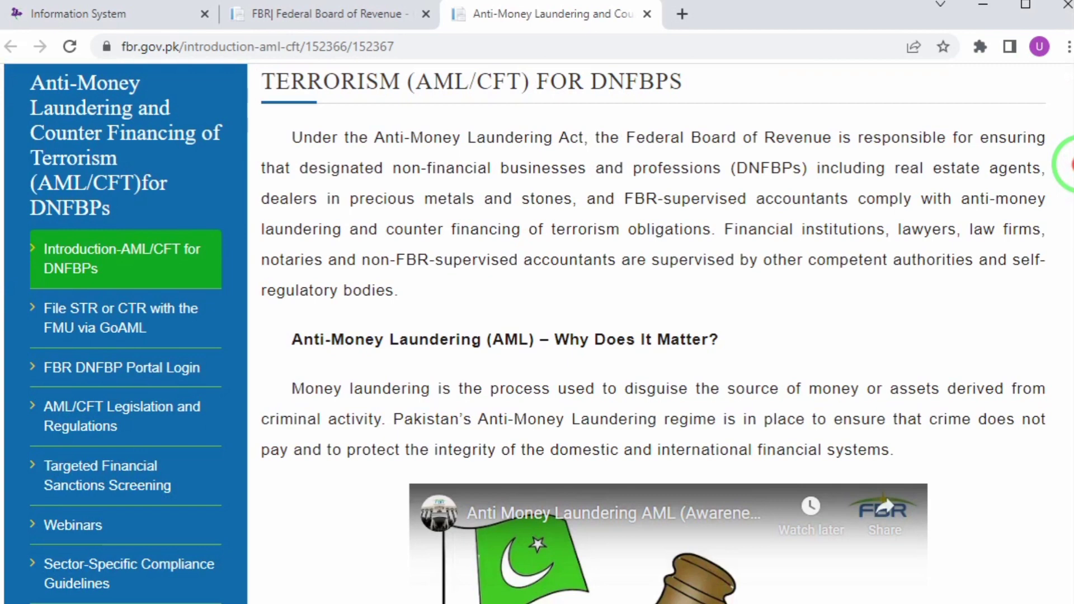
scroll(1066, 168, down, 2)
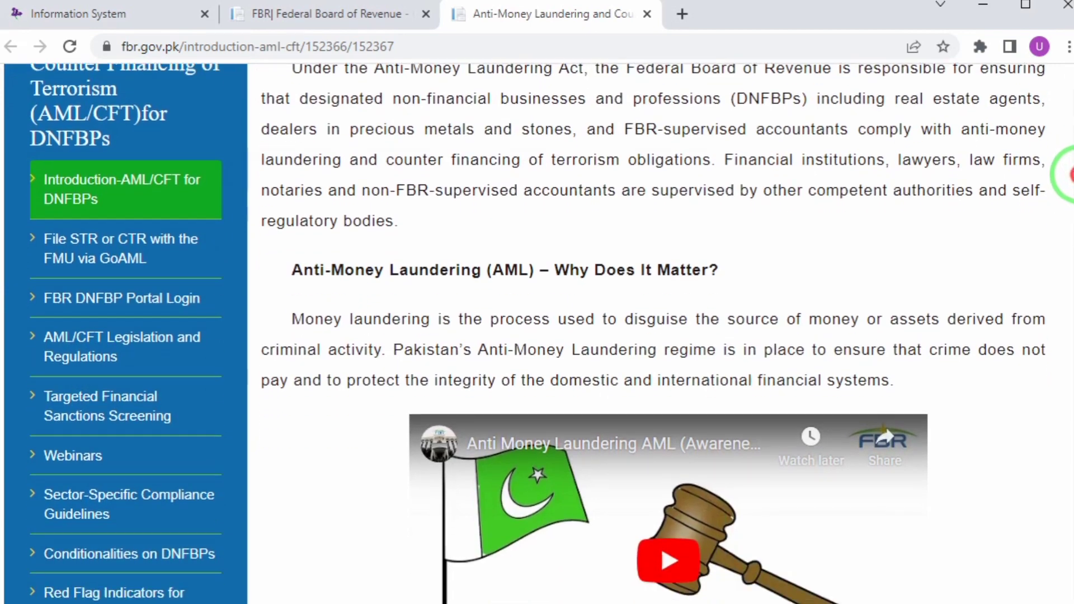
scroll(1068, 178, down, 2)
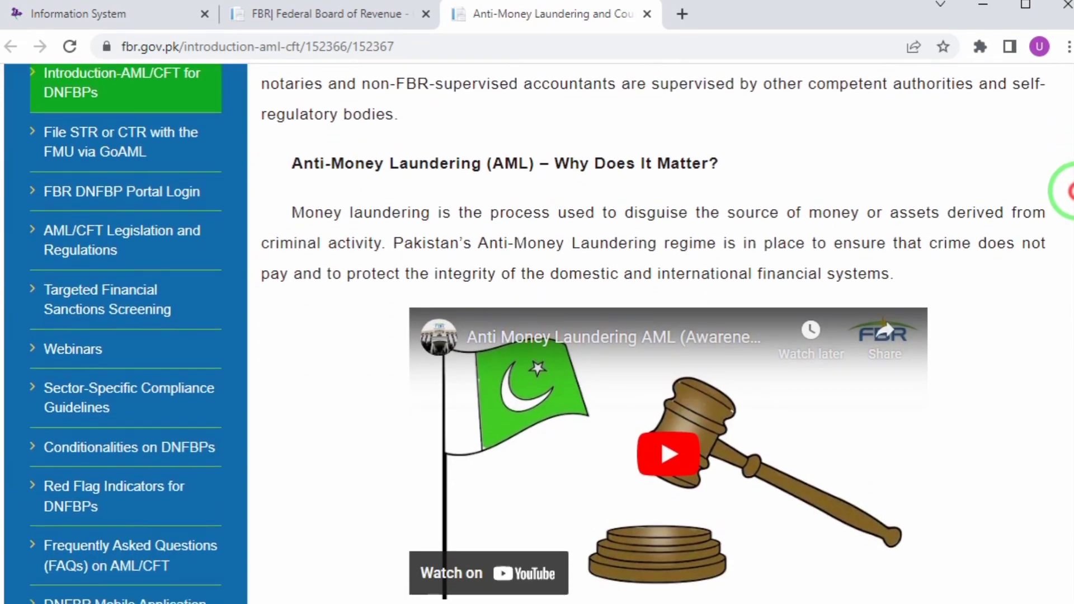
scroll(1069, 201, down, 3)
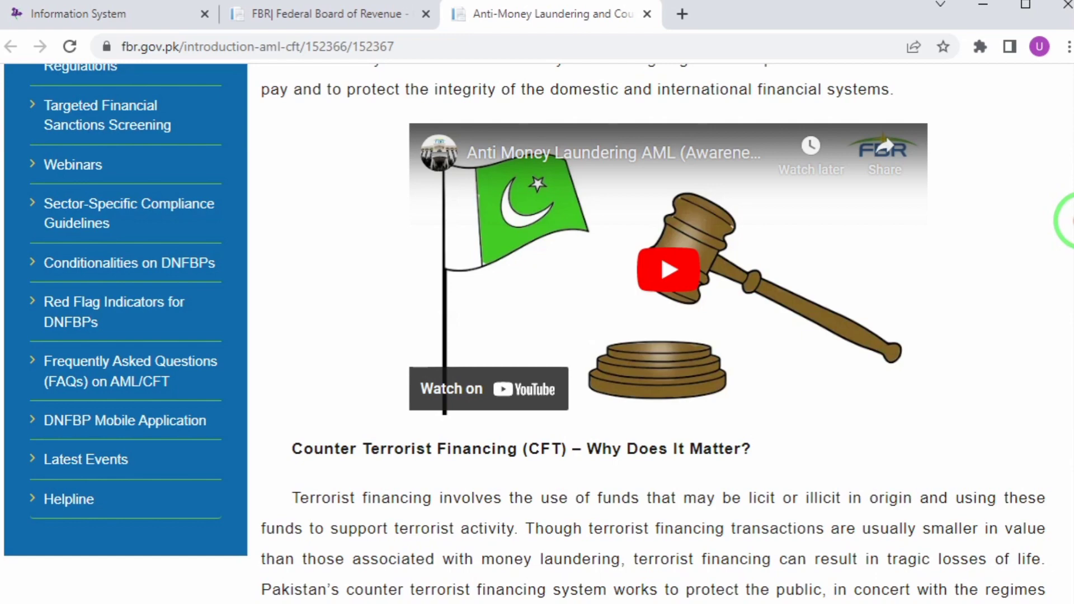
scroll(1069, 219, down, 7)
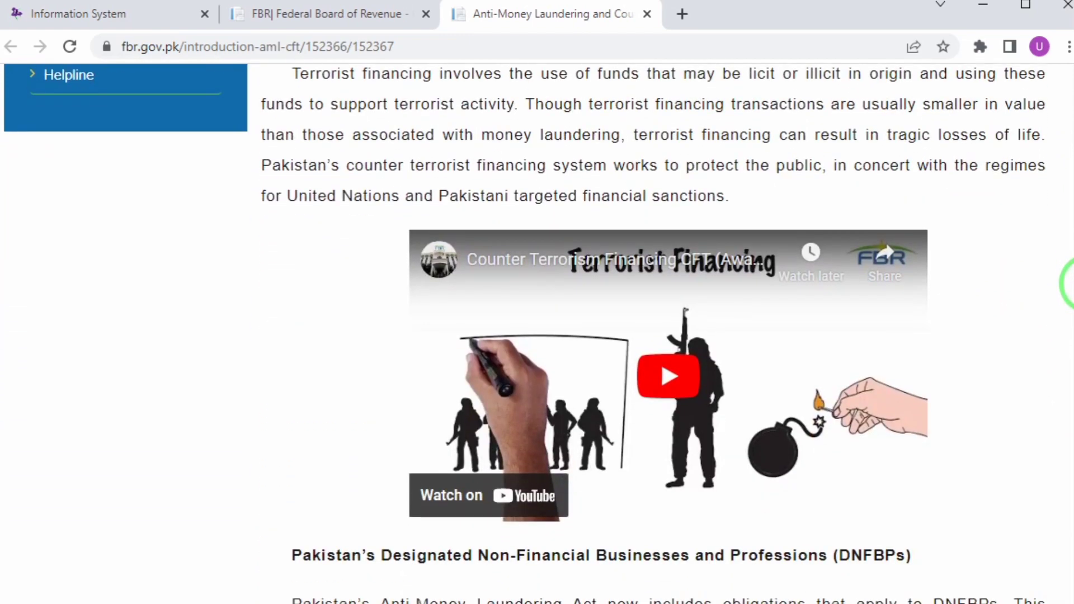
scroll(1070, 199, up, 6)
scroll(1069, 199, up, 10)
scroll(1069, 151, up, 3)
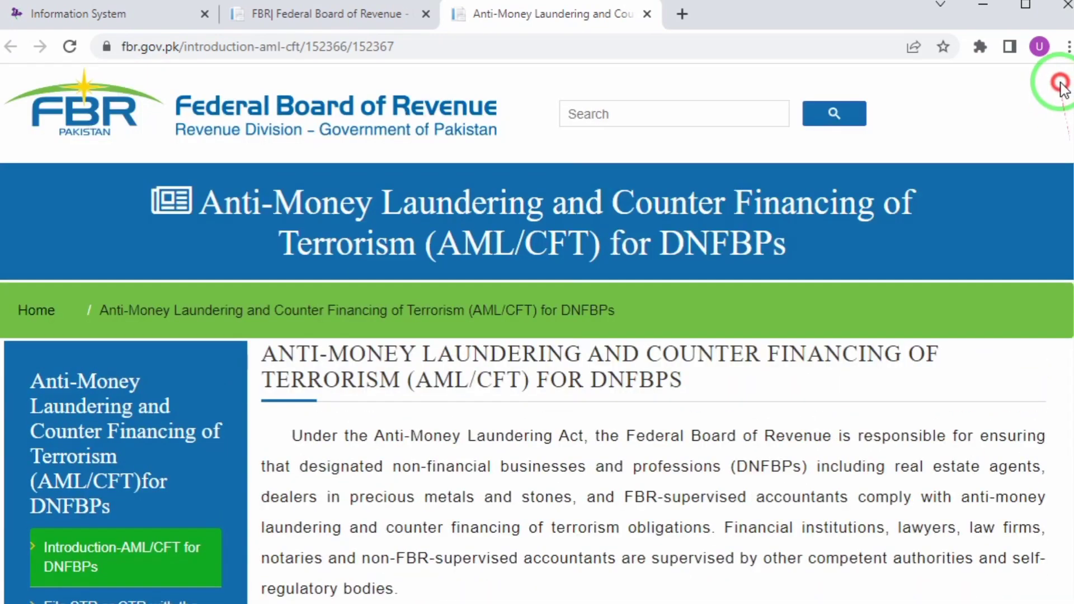
Switch to the Iris portal and start the Form of Registration as DNFBP filed voluntarily.
click(109, 25)
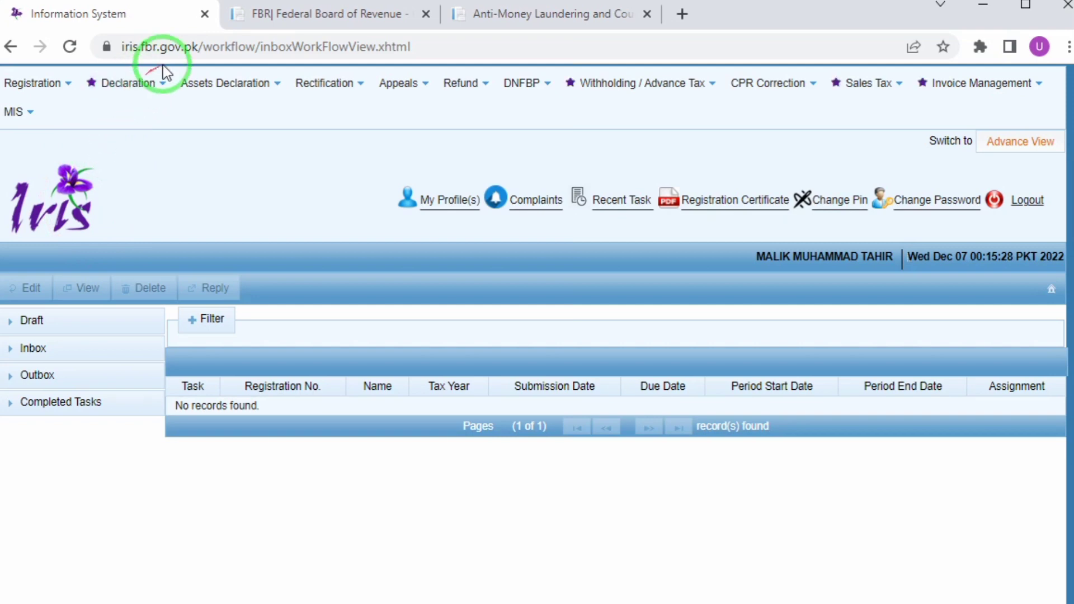
click(549, 86)
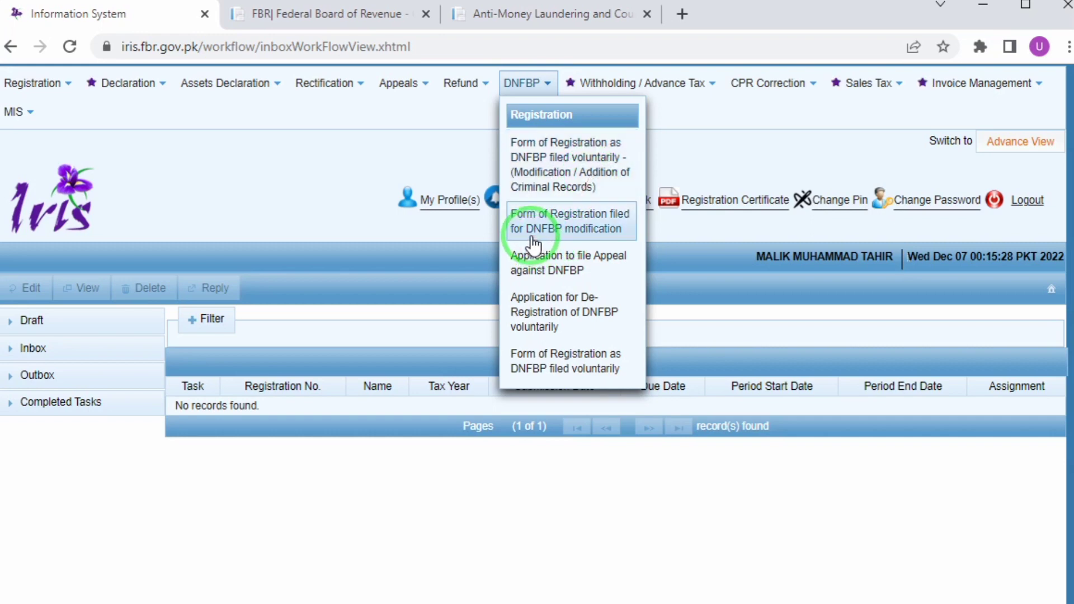
click(560, 220)
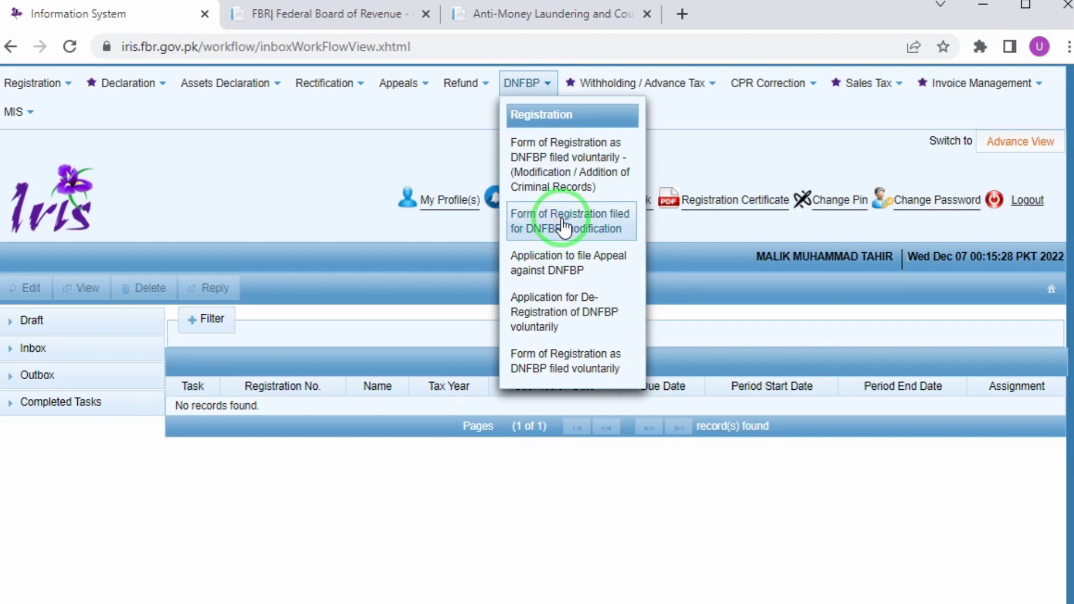
click(561, 274)
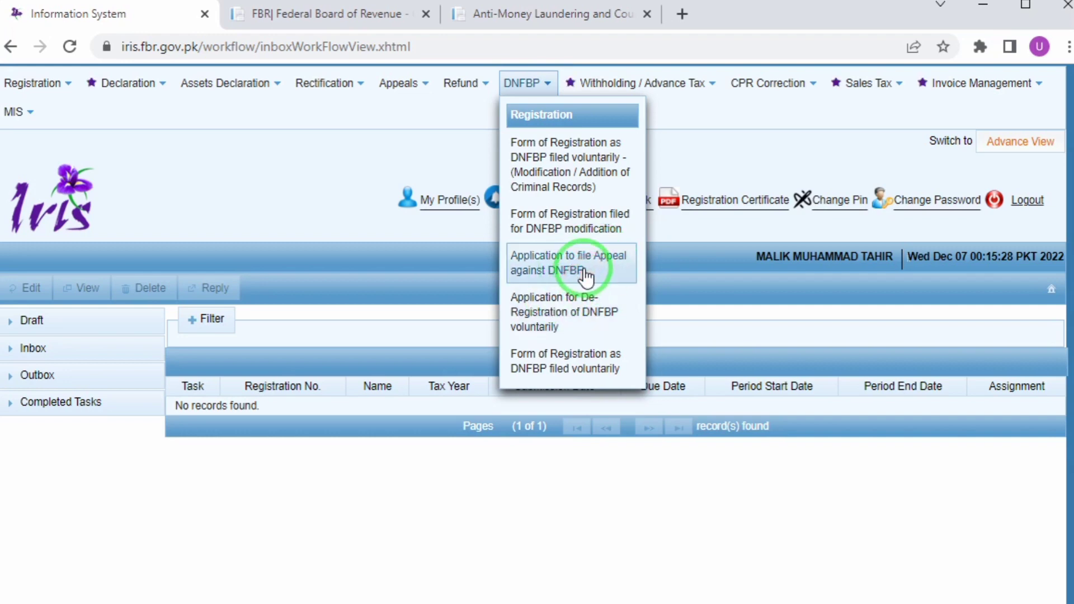
click(558, 368)
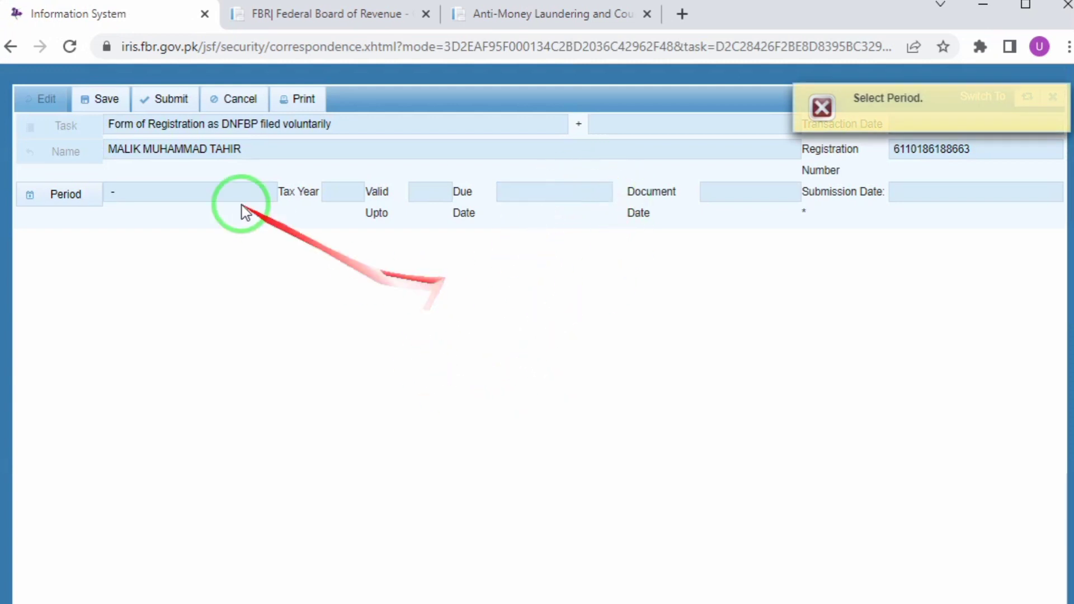
Try to assign tax period 2022 (01-JUL-2021 to 30-JUN-2022) to the registration form.
click(65, 196)
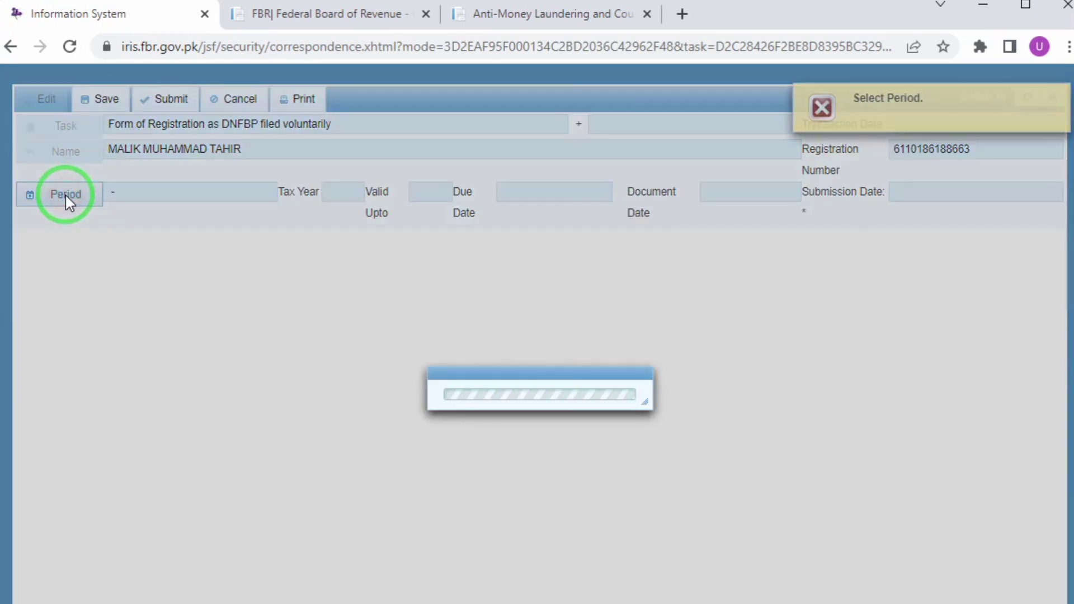
text(2)
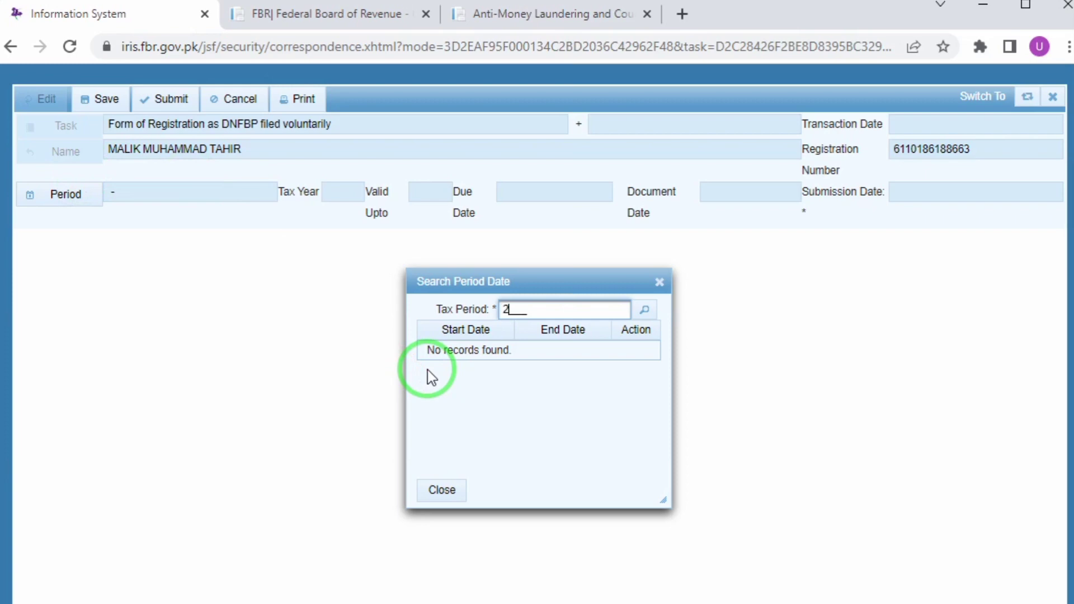
text(022)
key(Return)
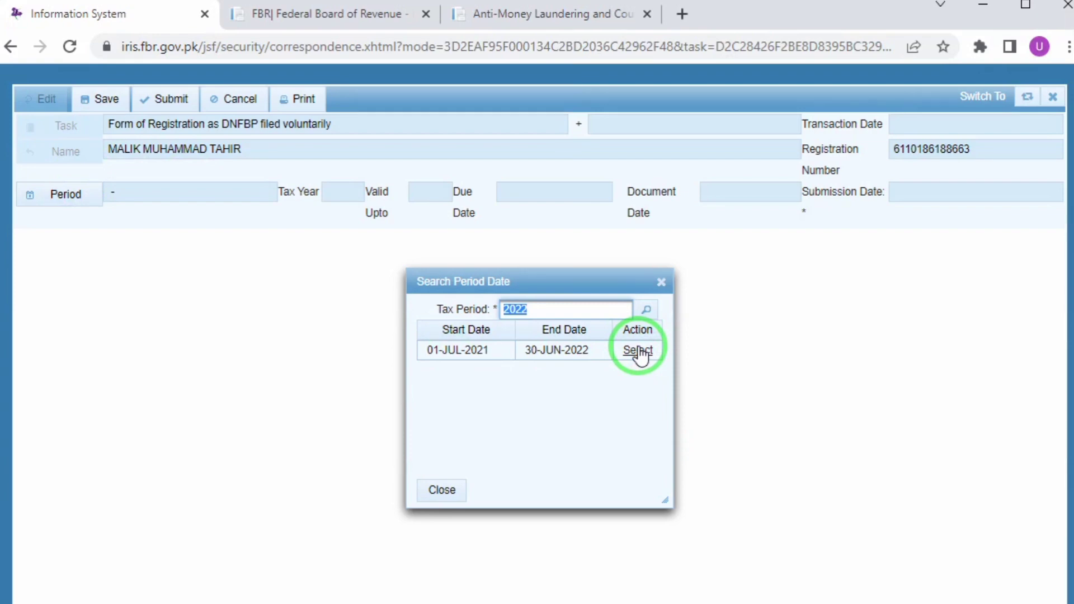
click(638, 351)
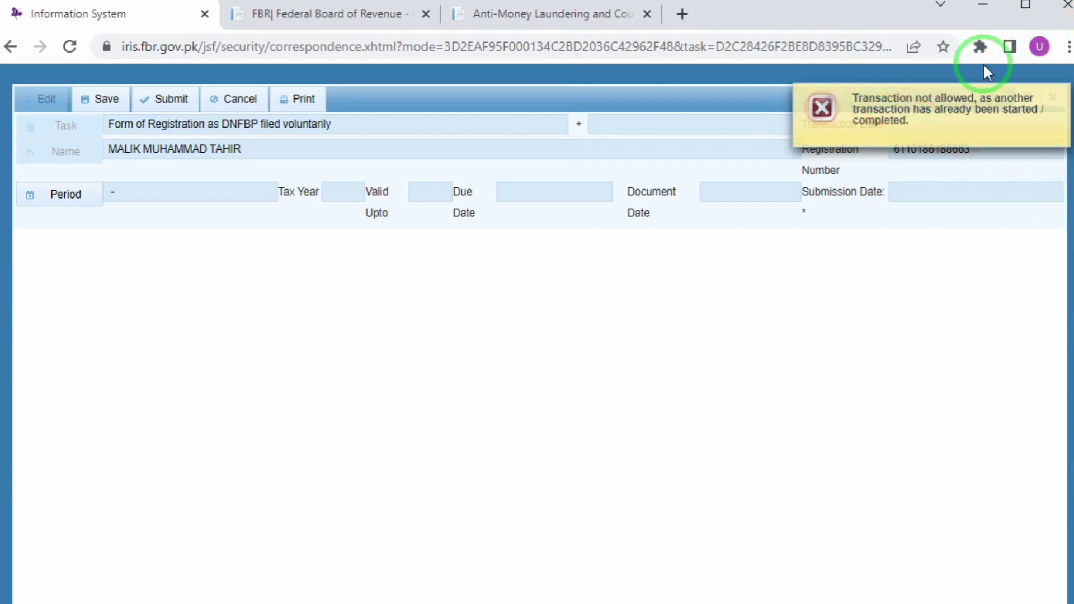
Close the new registration form and discard its unsaved data.
click(1059, 98)
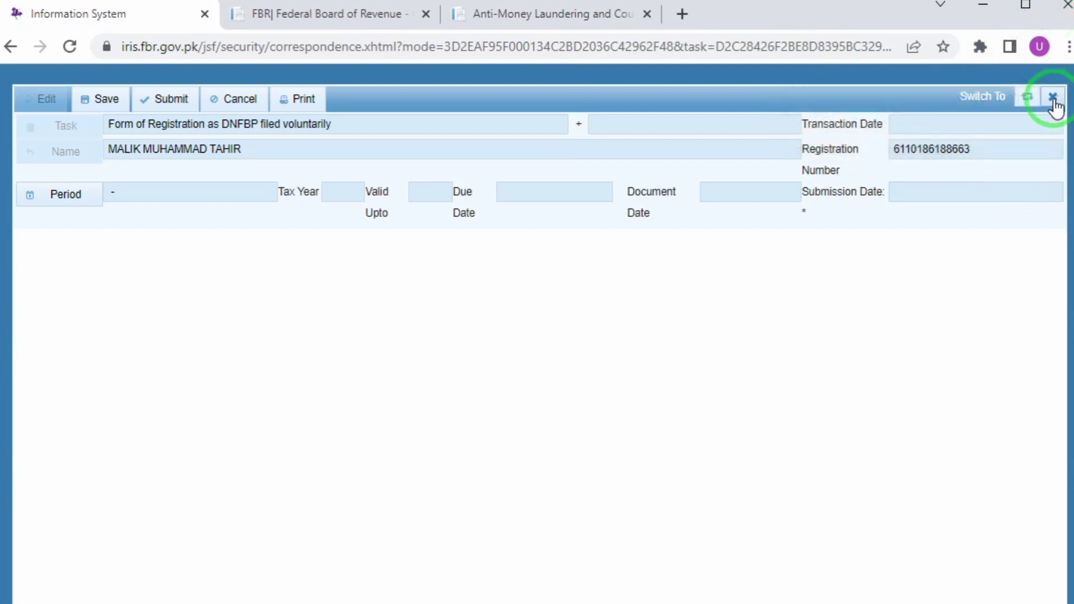
click(1055, 98)
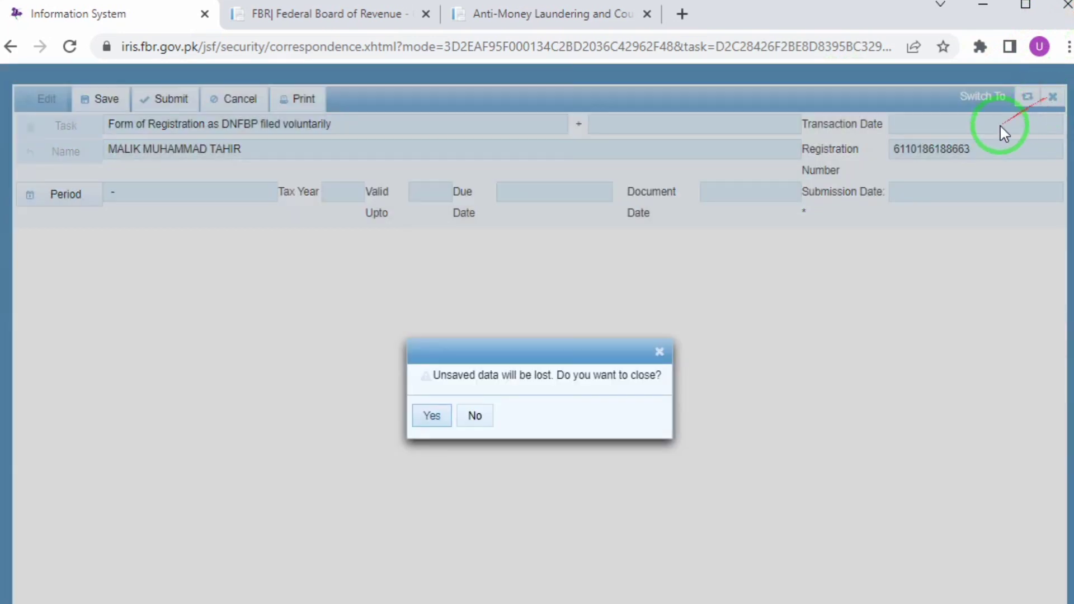
click(433, 417)
click(431, 415)
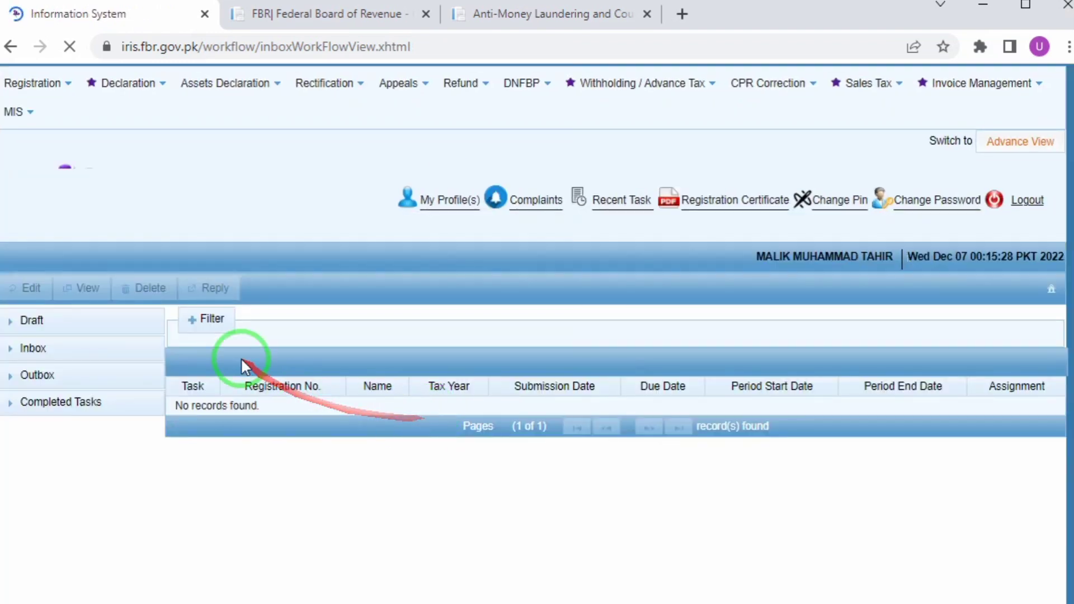
Open the draft DNFBP voluntary registration form for tax year 2022 for editing.
click(31, 319)
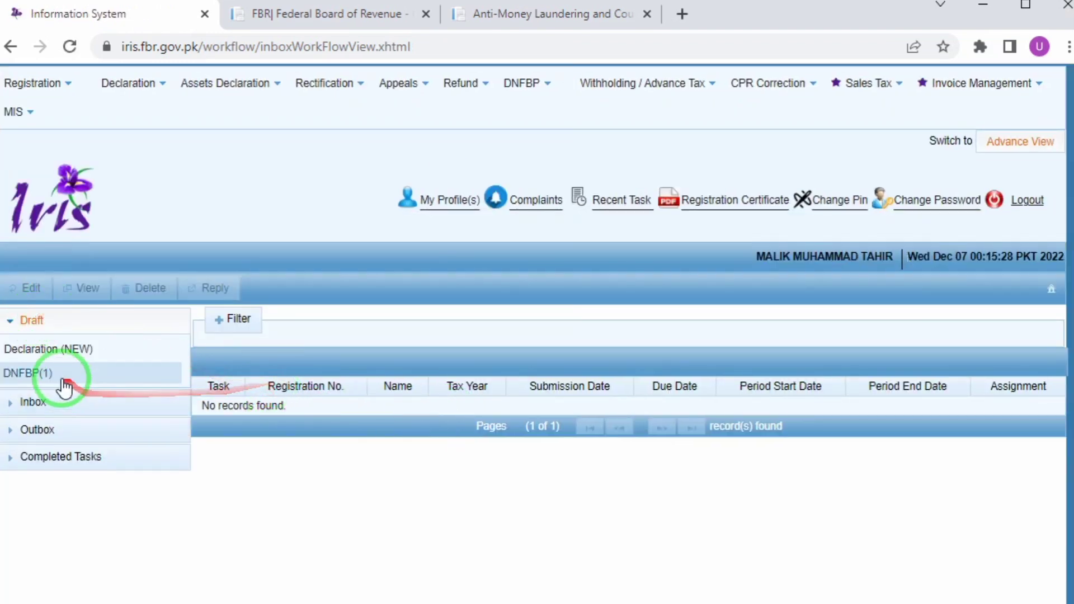
click(49, 349)
click(33, 375)
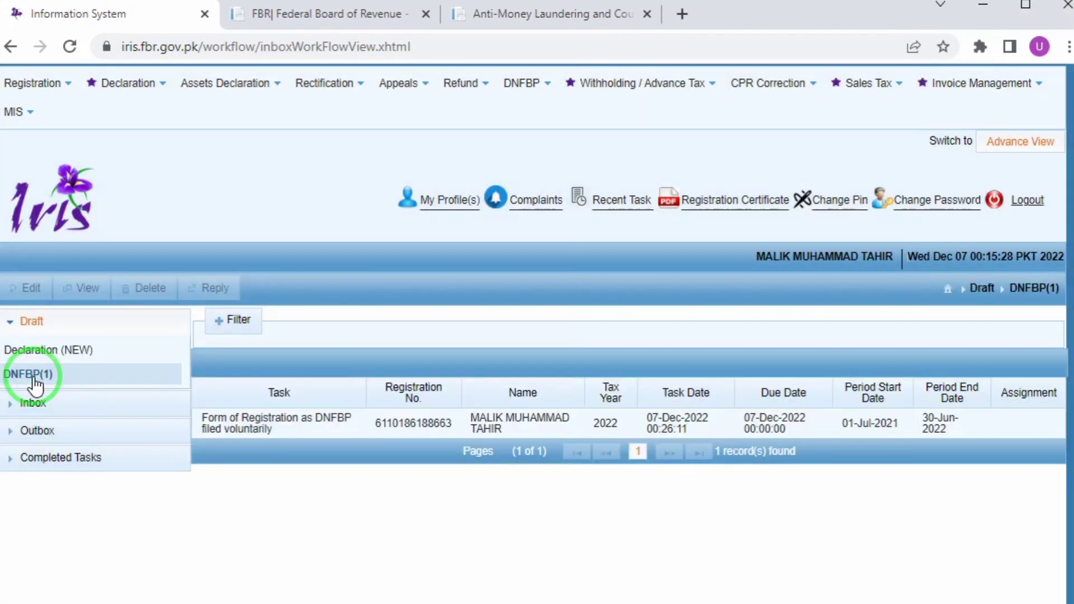
click(243, 429)
click(27, 288)
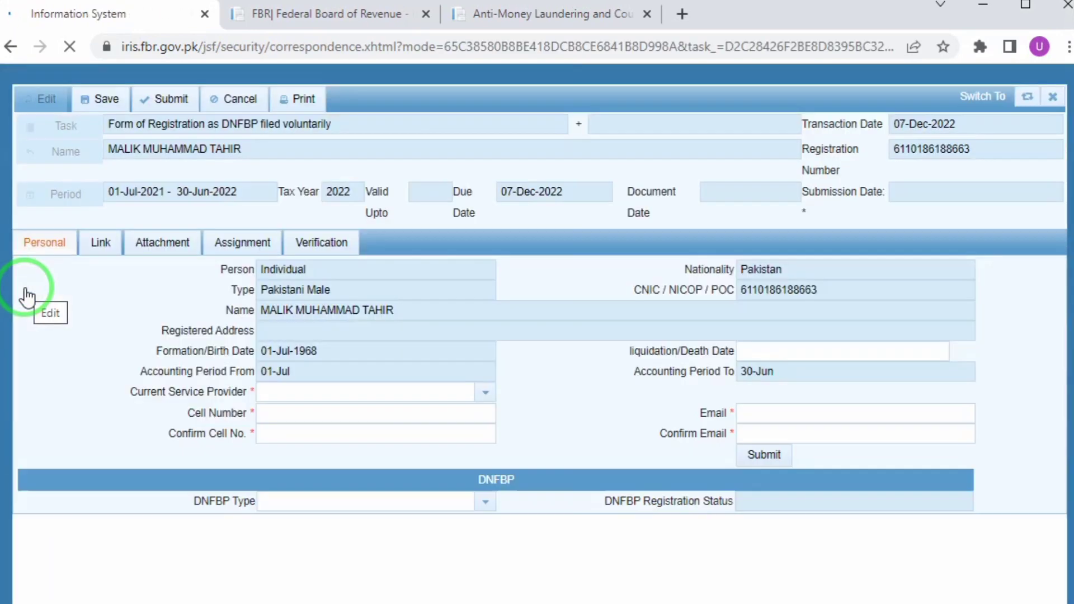
drag(28, 294, 207, 366)
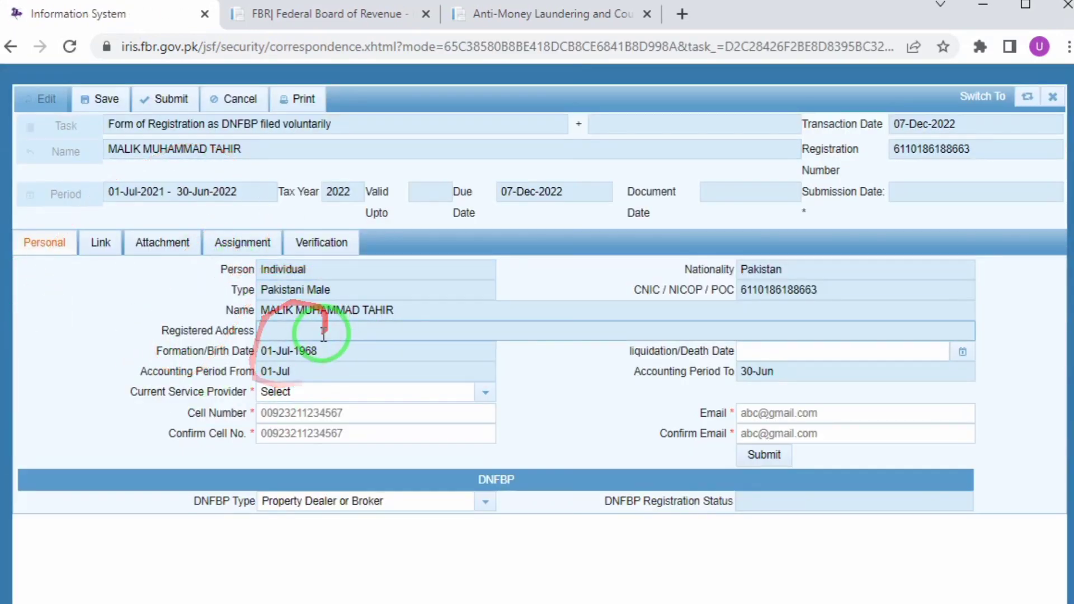
drag(288, 266, 179, 279)
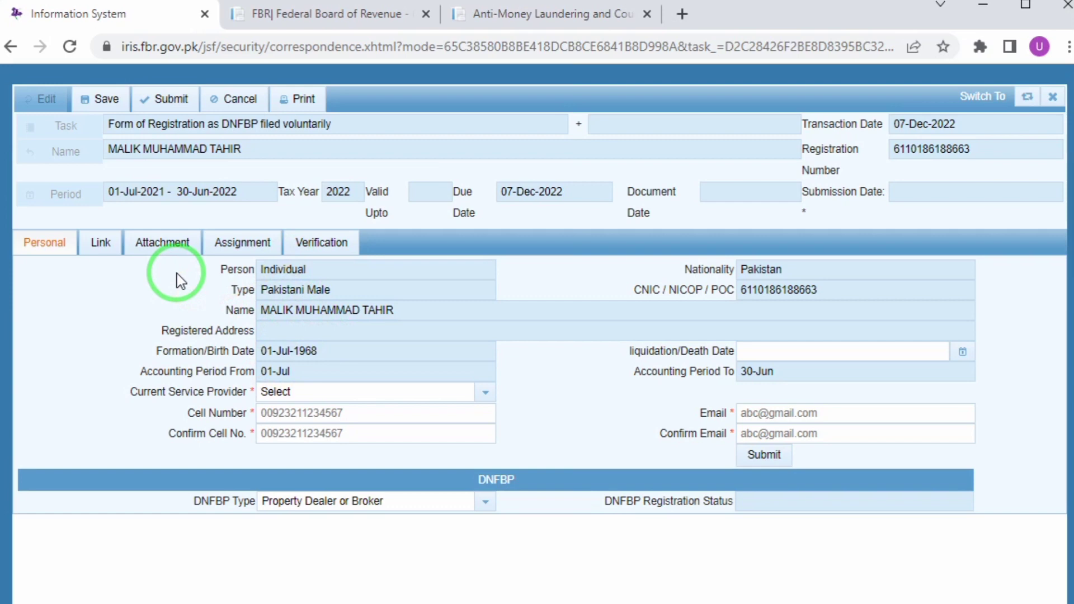
drag(311, 104, 288, 461)
mouse_move(239, 238)
mouse_down()
mouse_move(162, 336)
mouse_move(186, 269)
mouse_move(568, 288)
mouse_move(791, 422)
mouse_move(833, 324)
mouse_move(765, 378)
mouse_up()
mouse_move(730, 442)
mouse_down()
mouse_move(716, 454)
mouse_move(817, 386)
mouse_up()
mouse_move(814, 349)
mouse_down()
mouse_move(878, 369)
mouse_move(856, 434)
mouse_move(471, 513)
mouse_move(241, 507)
mouse_up()
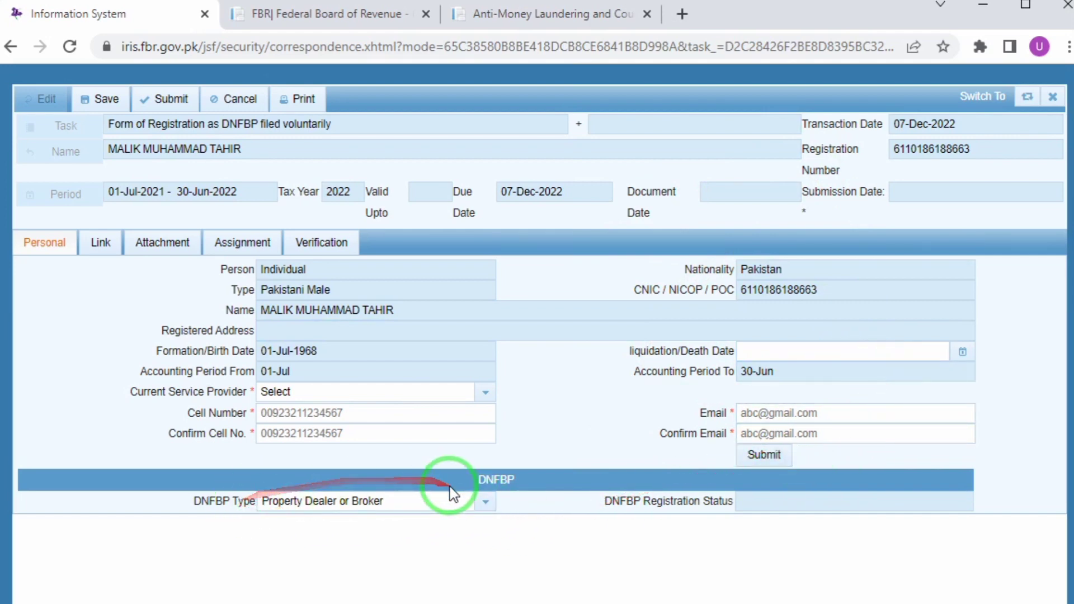
Choose Property Dealer or Broker as the DNFBP type in the personal details.
click(484, 504)
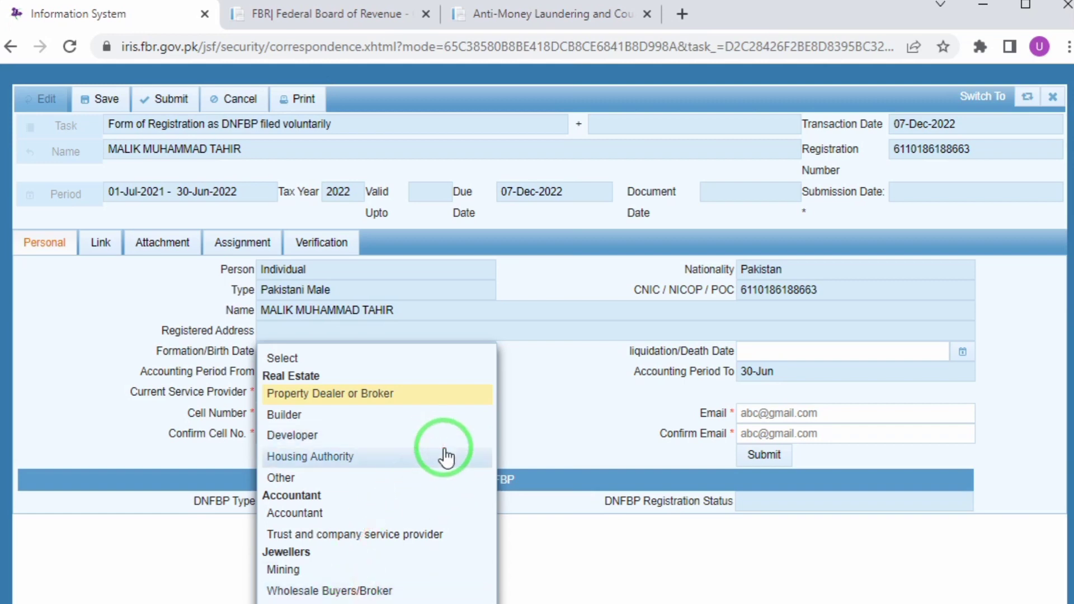
click(365, 394)
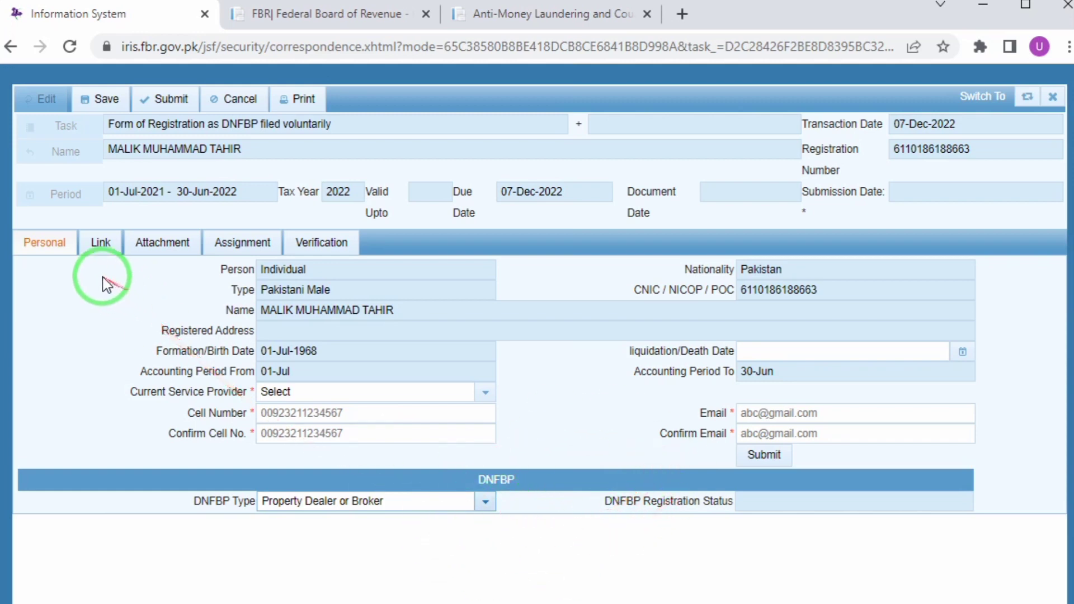
Start a new link person entry on the registration form with the capacity CEO.
click(92, 244)
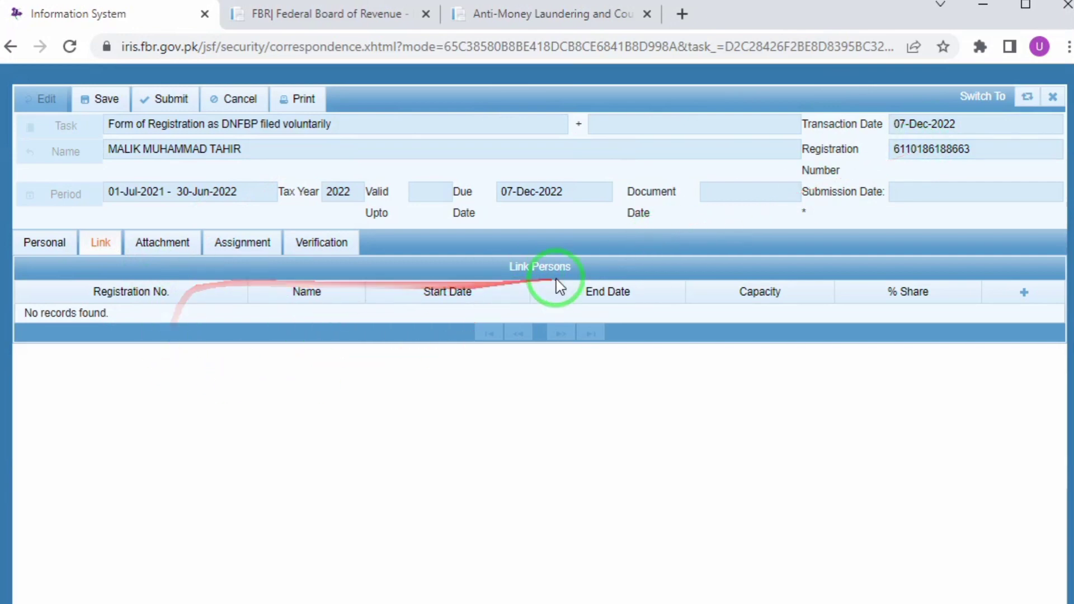
click(1025, 294)
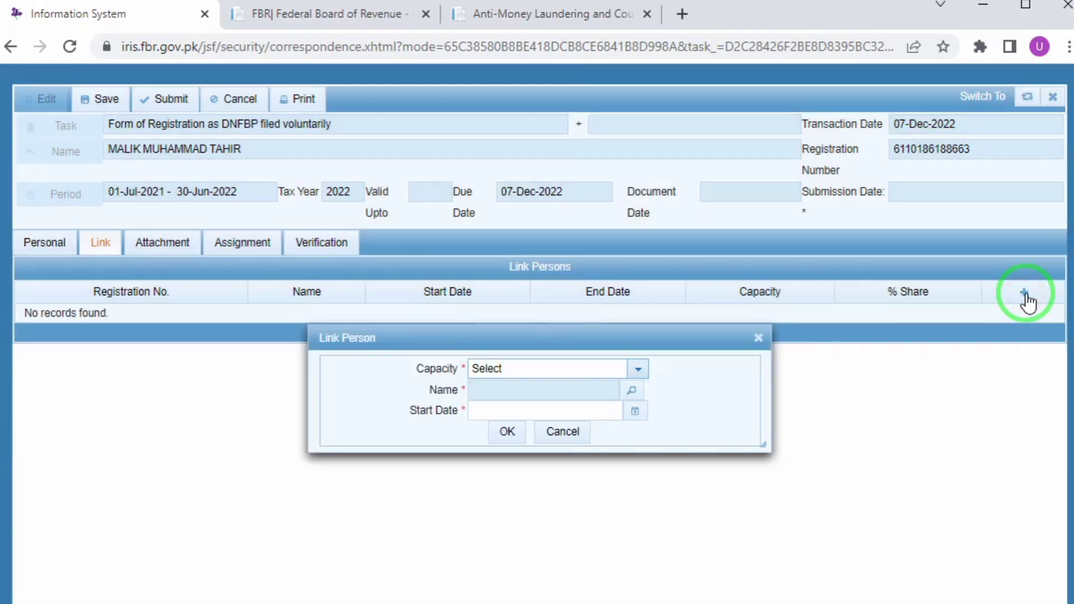
click(637, 374)
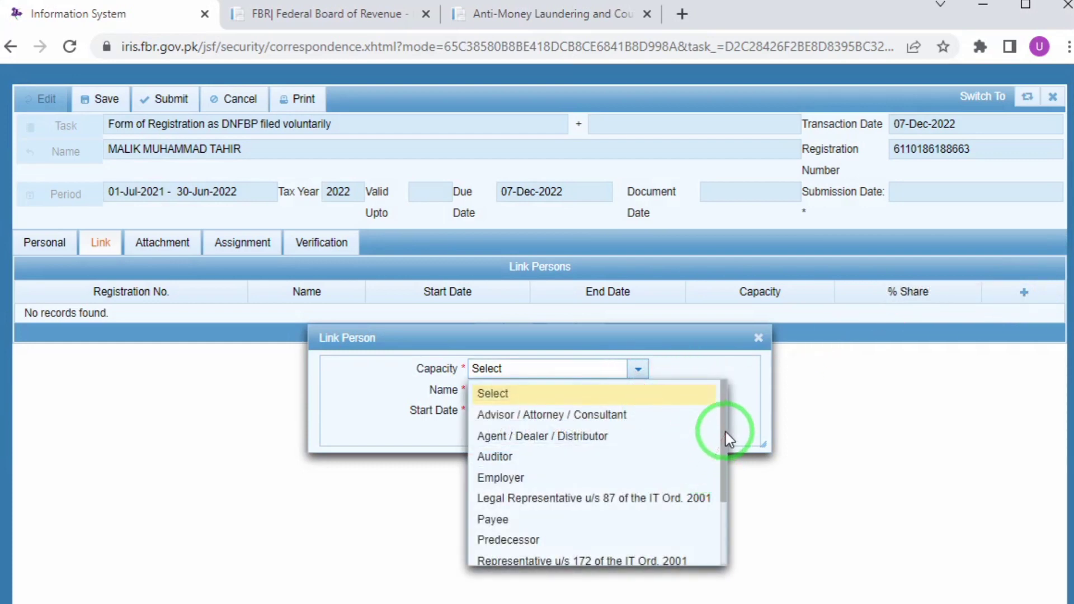
drag(726, 433, 722, 489)
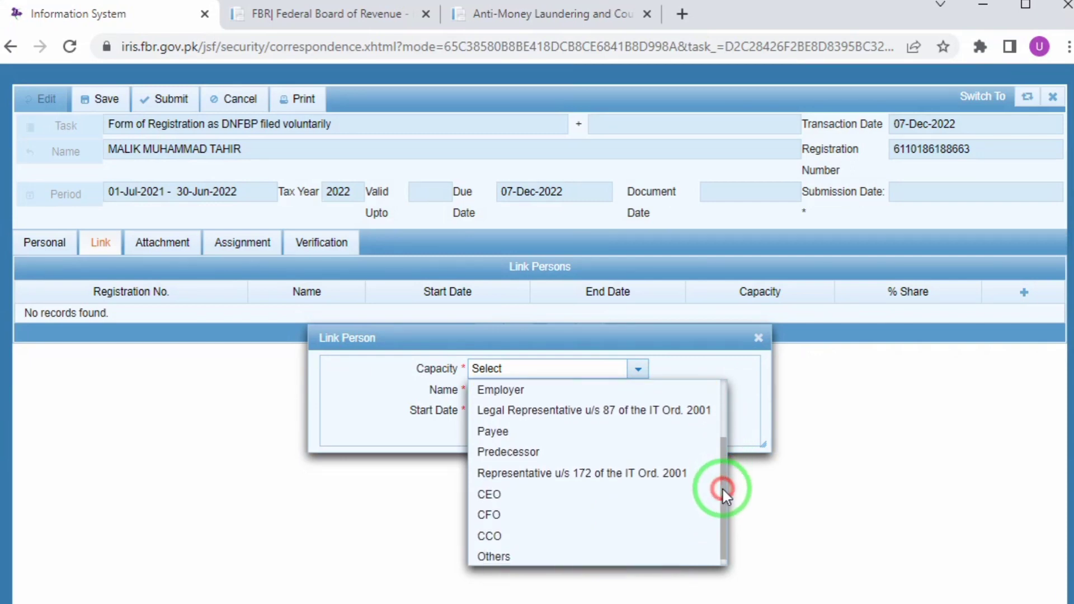
click(481, 494)
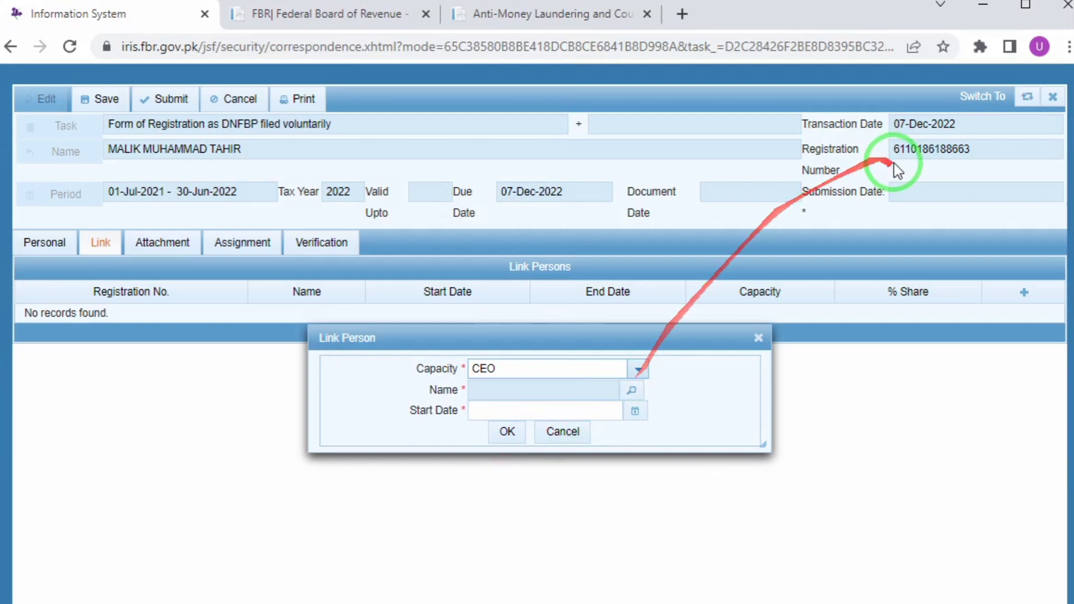
Look up the taxpayer by the form's copied registration number and select the matching record as the link person's name.
double_click(911, 150)
key(ctrl+c)
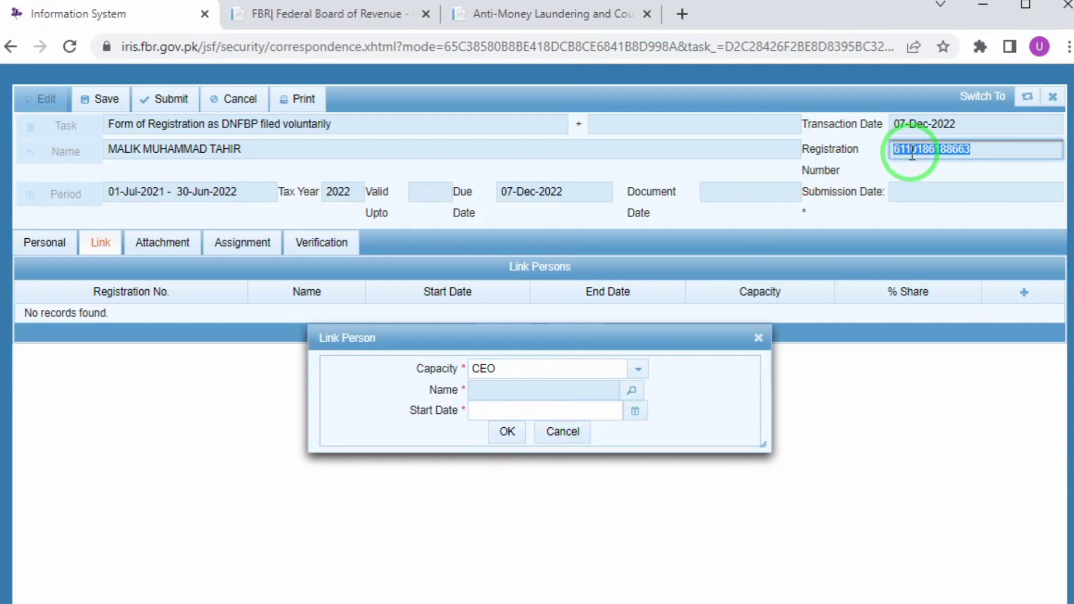
click(631, 391)
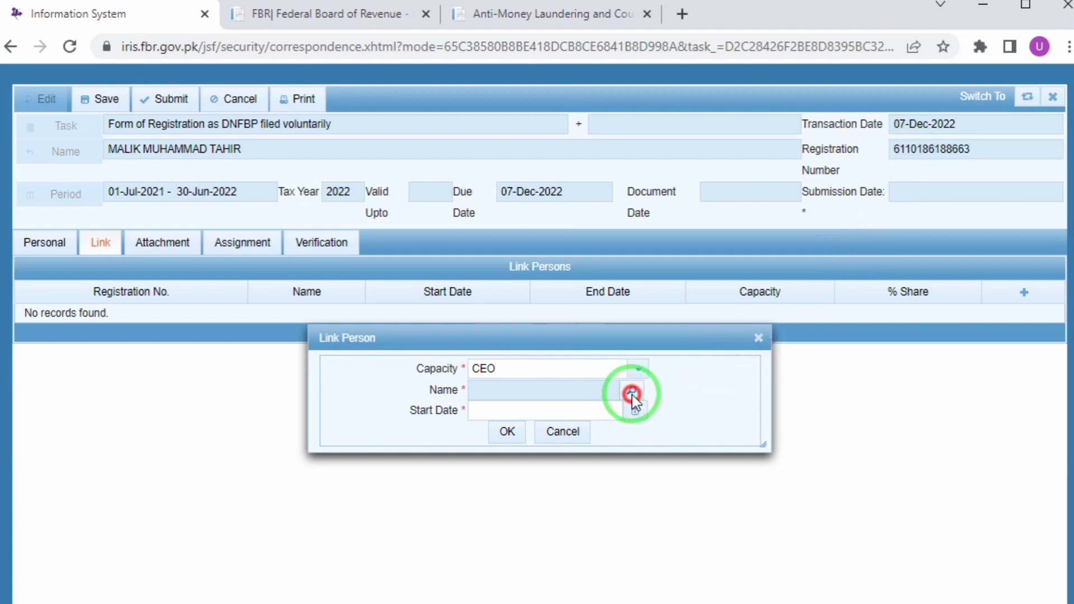
key(ctrl+v)
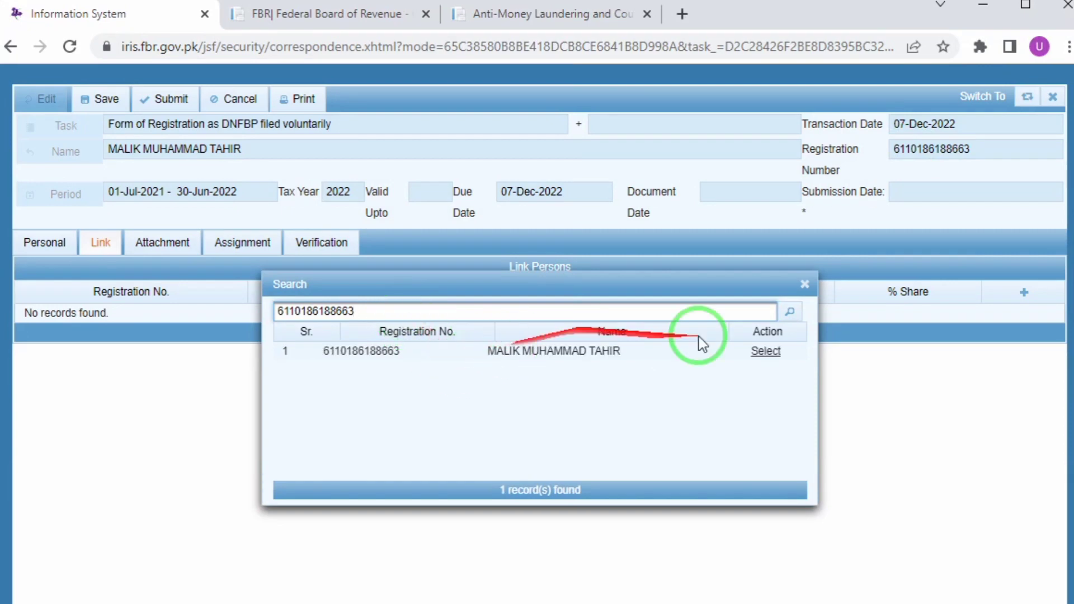
click(764, 353)
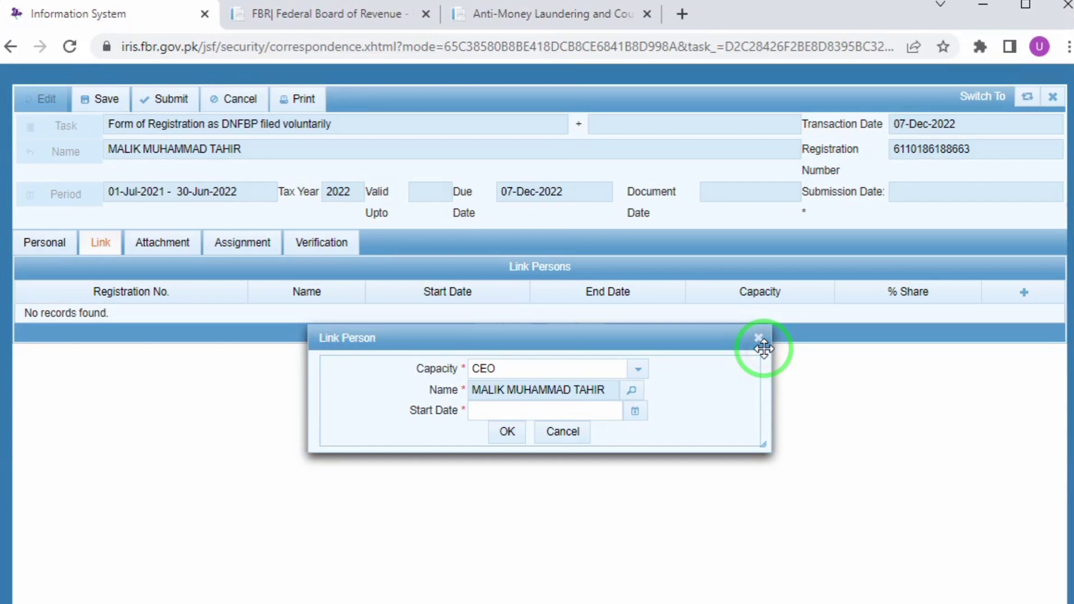
Set the link person's start date to 5 December 2018 and add the CEO entry to the form.
click(603, 411)
click(633, 413)
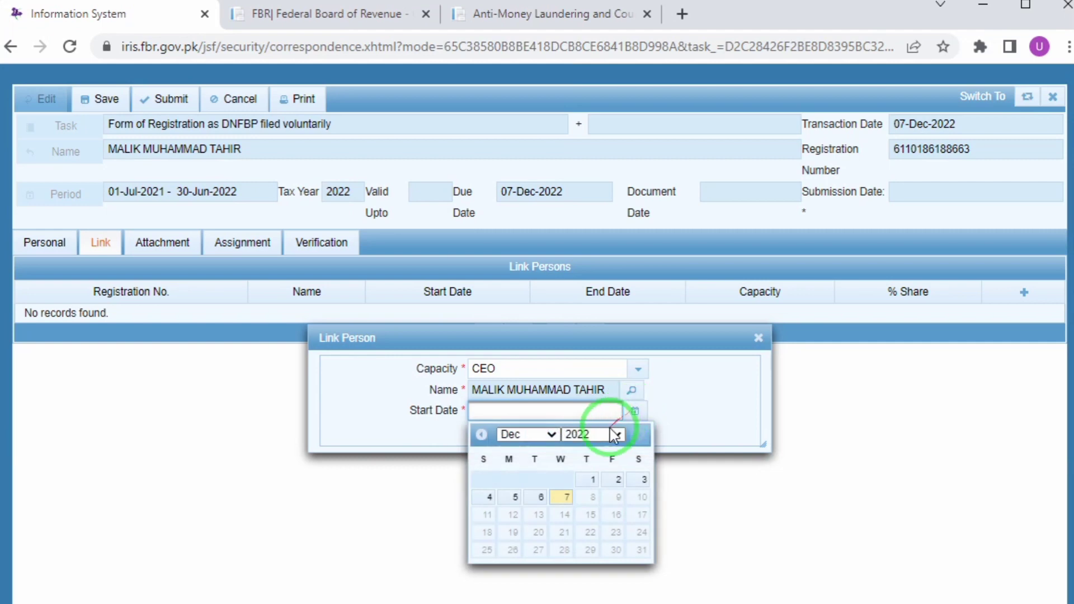
click(616, 435)
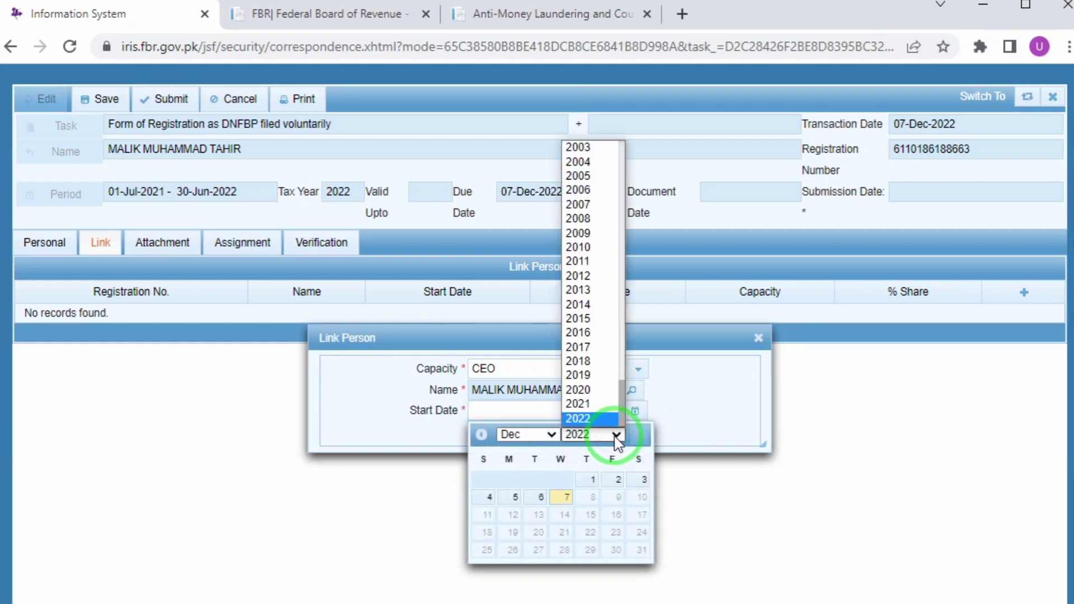
click(583, 364)
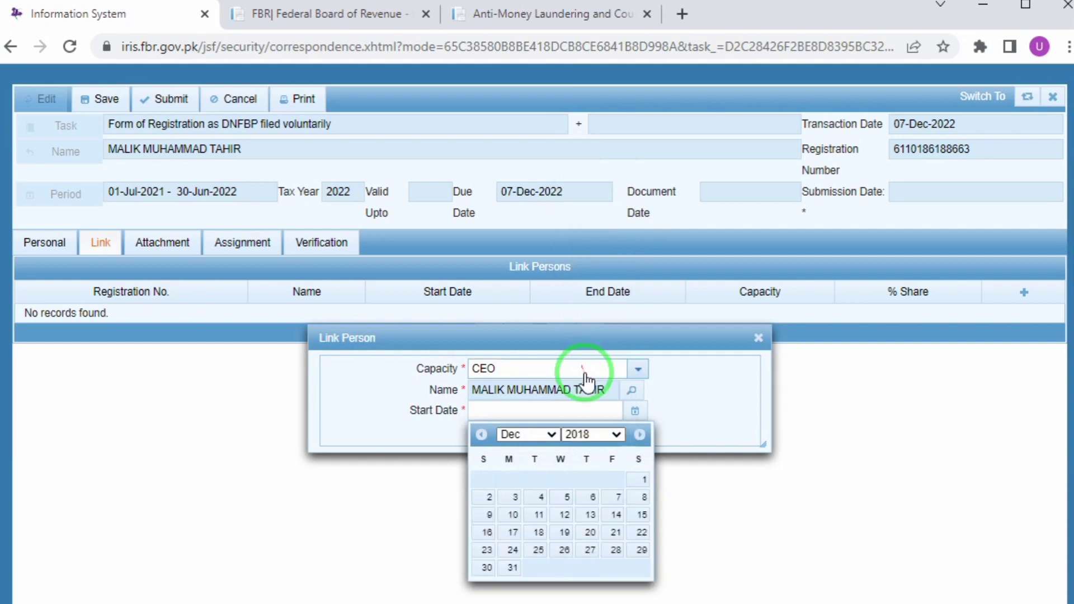
click(566, 496)
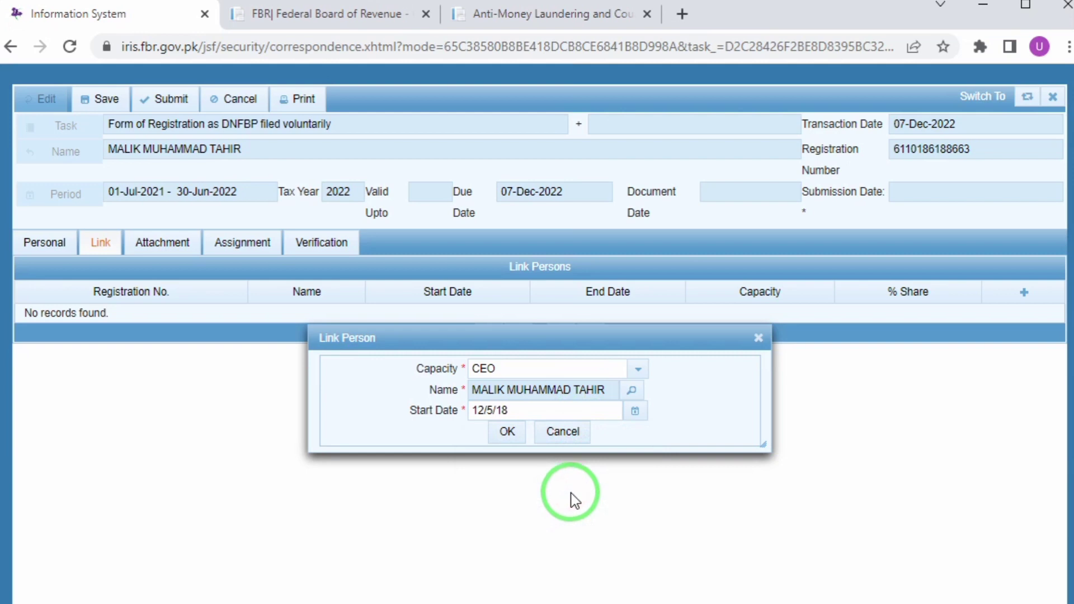
click(505, 431)
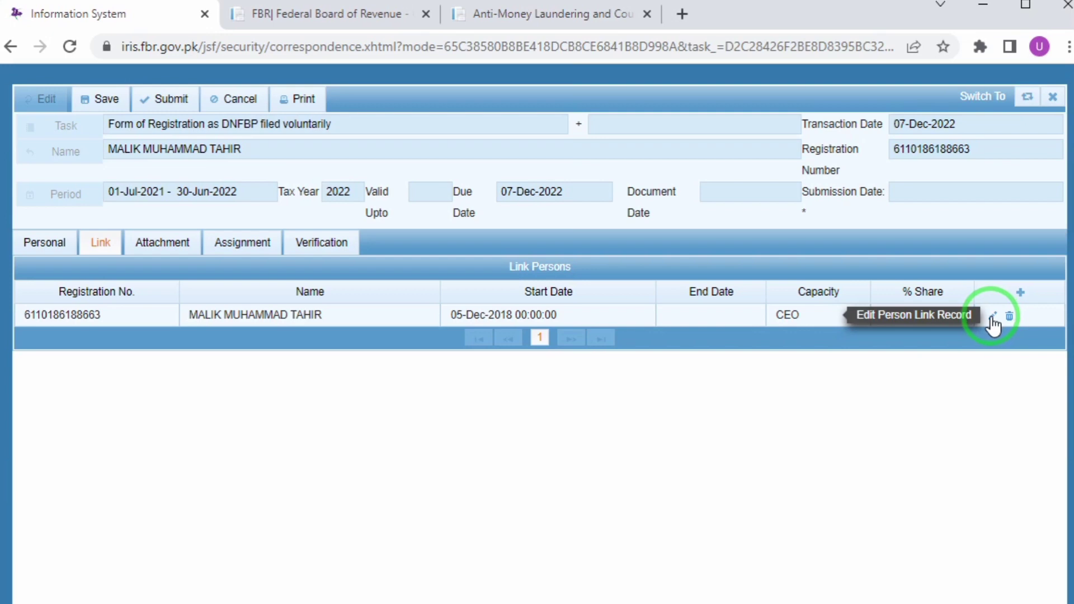
Examine the attachment form for the Character Certificate / Police Record and its file selection, then close it without attaching a file.
click(157, 246)
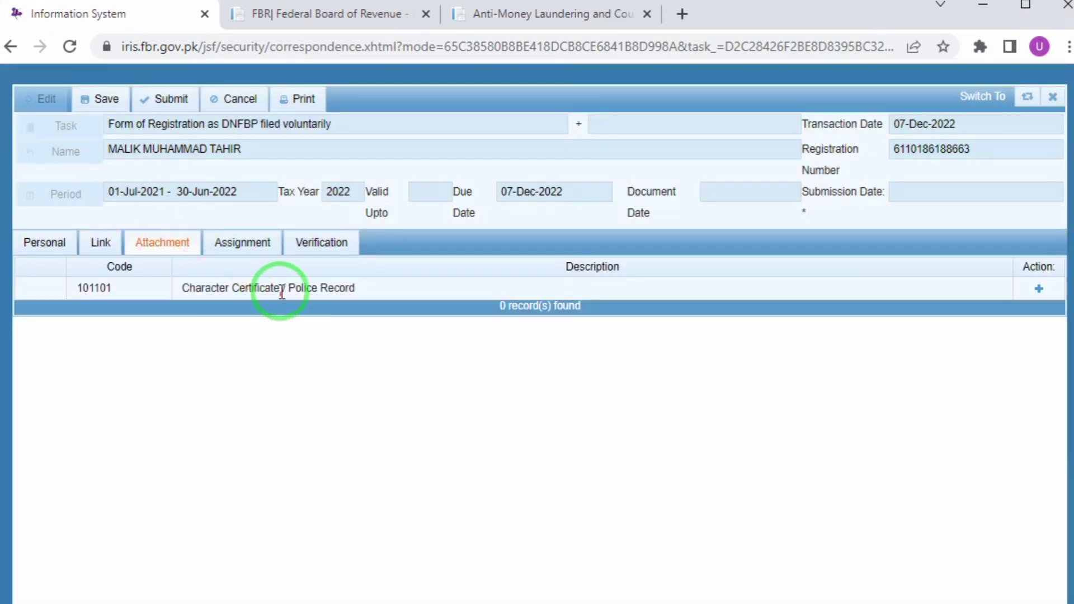
triple_click(276, 289)
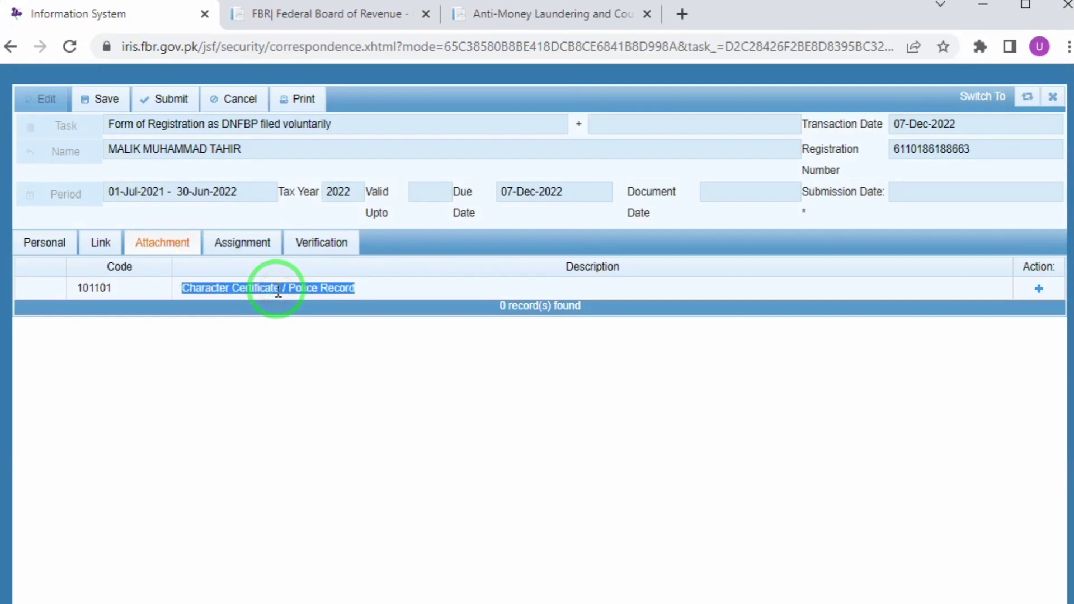
click(1040, 288)
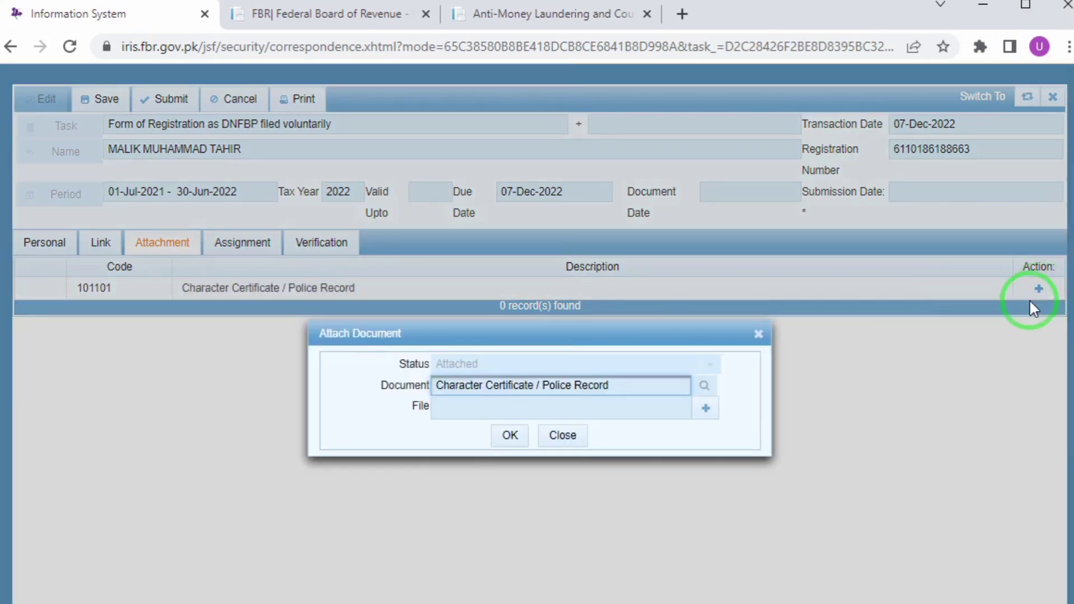
click(705, 409)
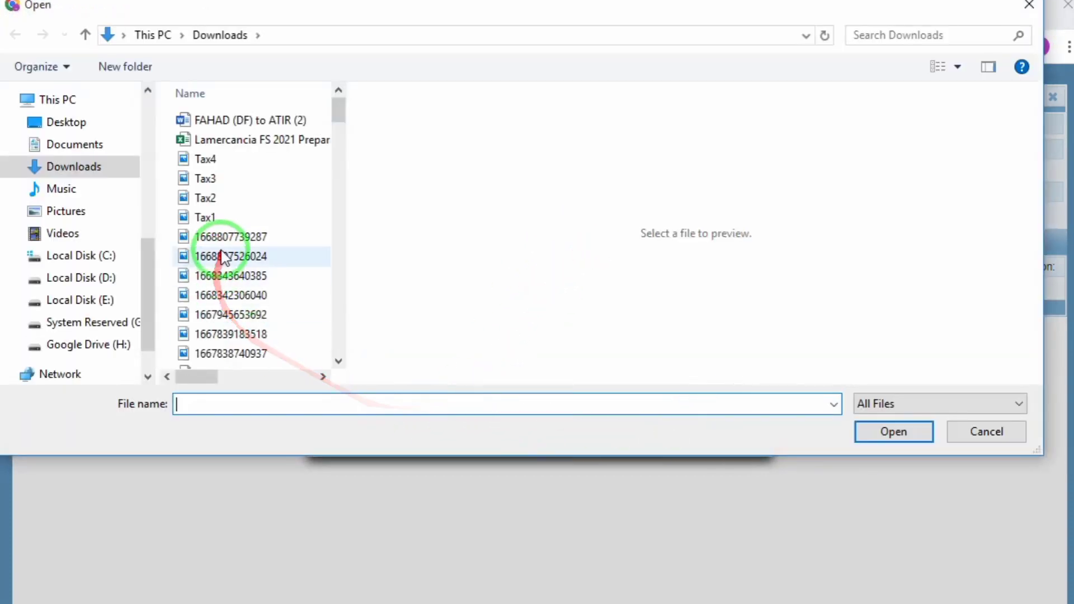
click(975, 433)
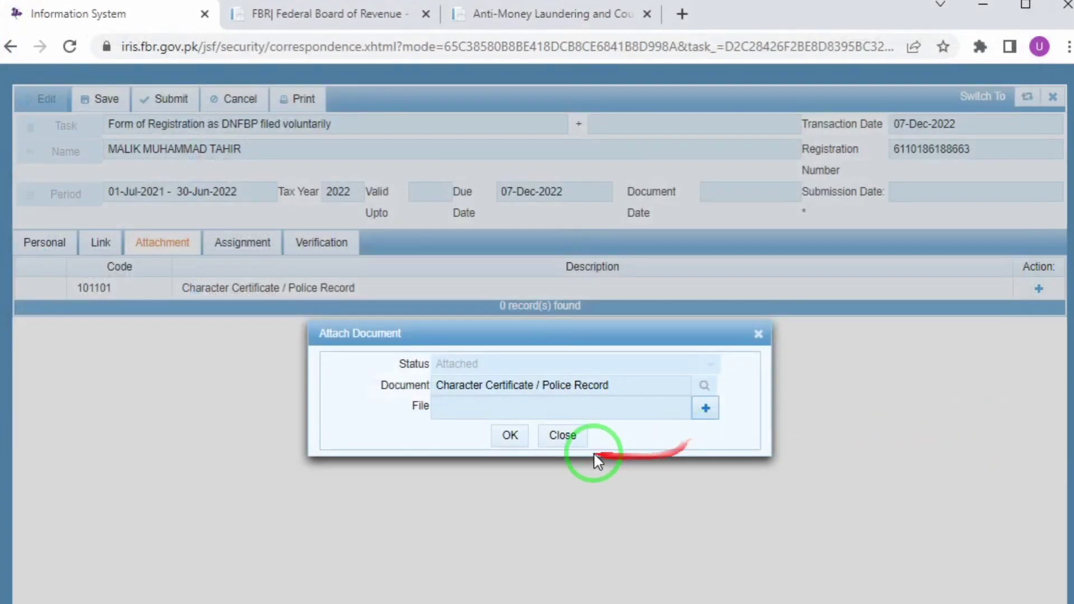
click(551, 438)
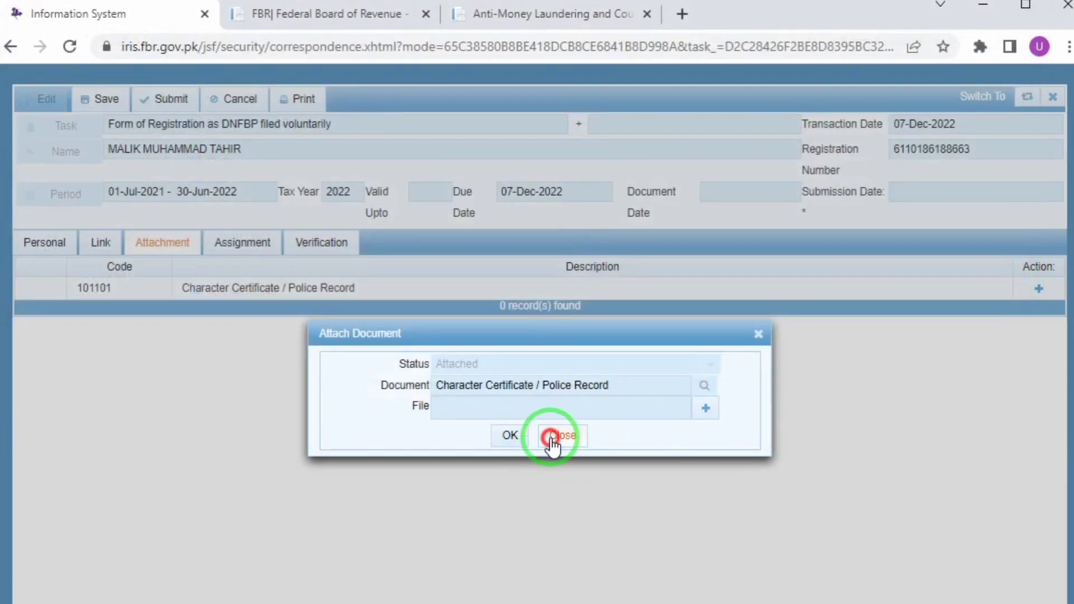
Review the form's assignment records and the verification declaration with its PIN field.
click(231, 241)
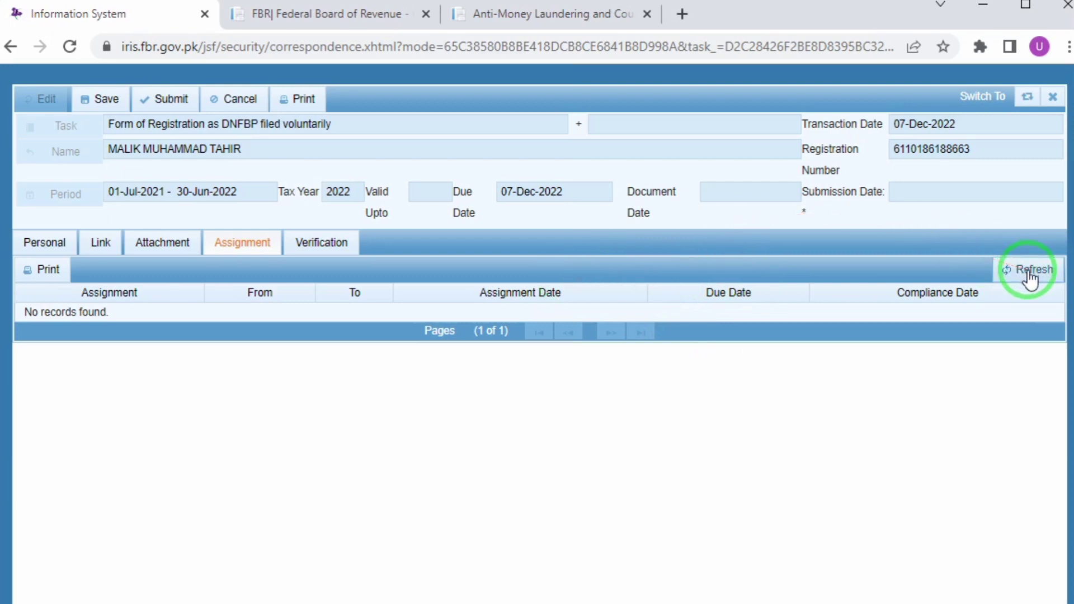
click(311, 243)
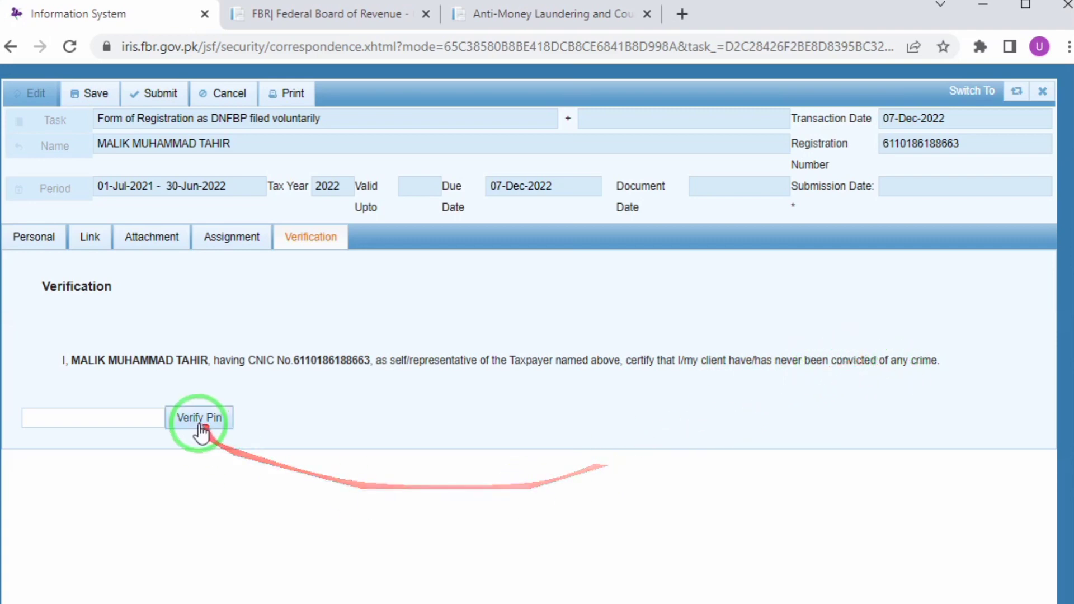
click(146, 416)
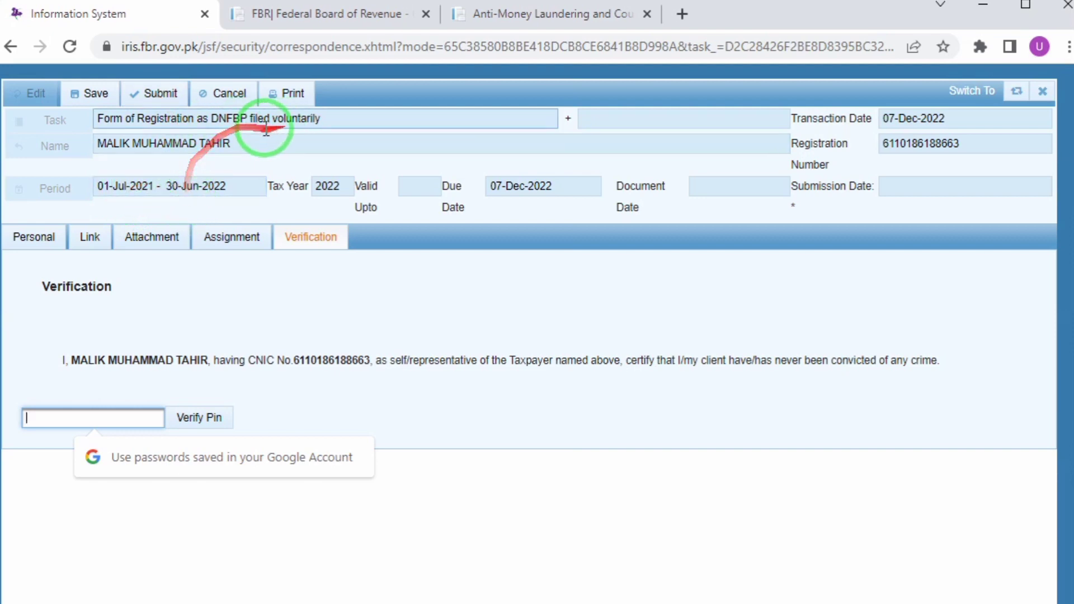
Close the registration form, accepting the loss of unsaved data, and display the available DNFBP registration forms.
click(1044, 91)
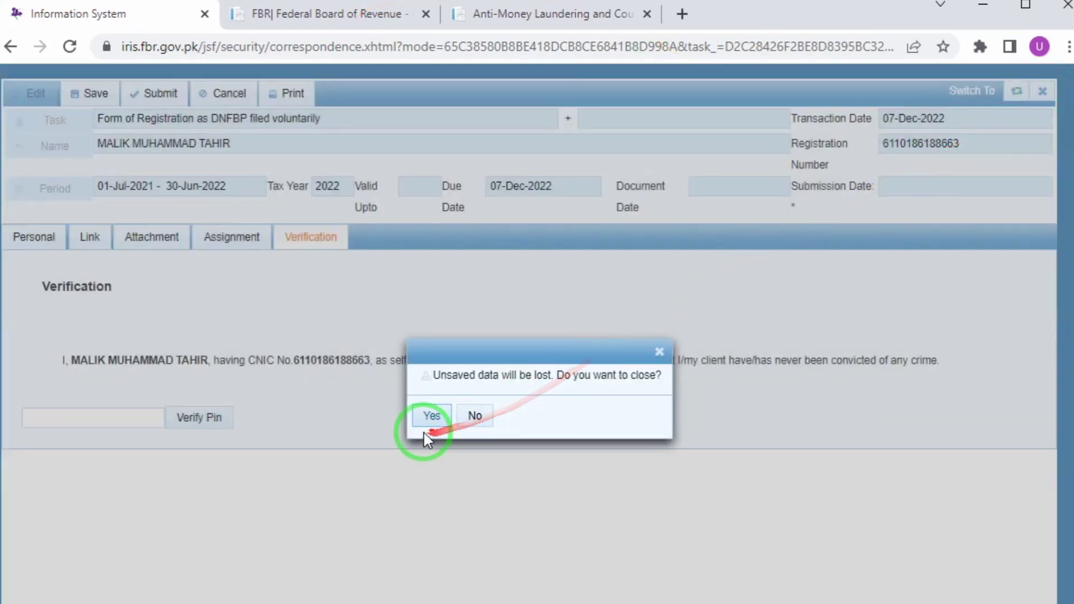
click(422, 425)
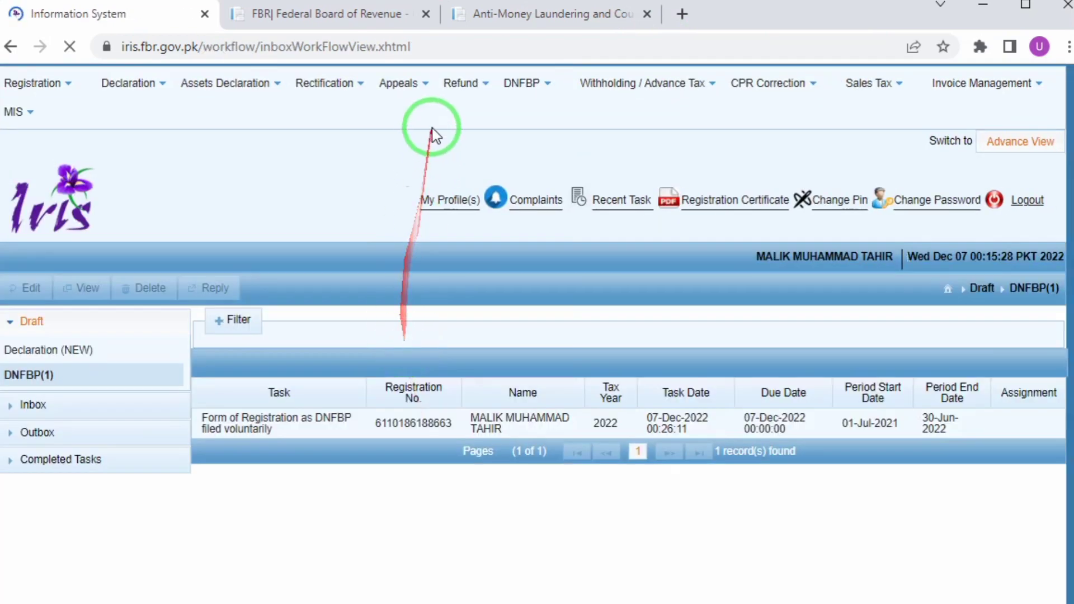
click(545, 86)
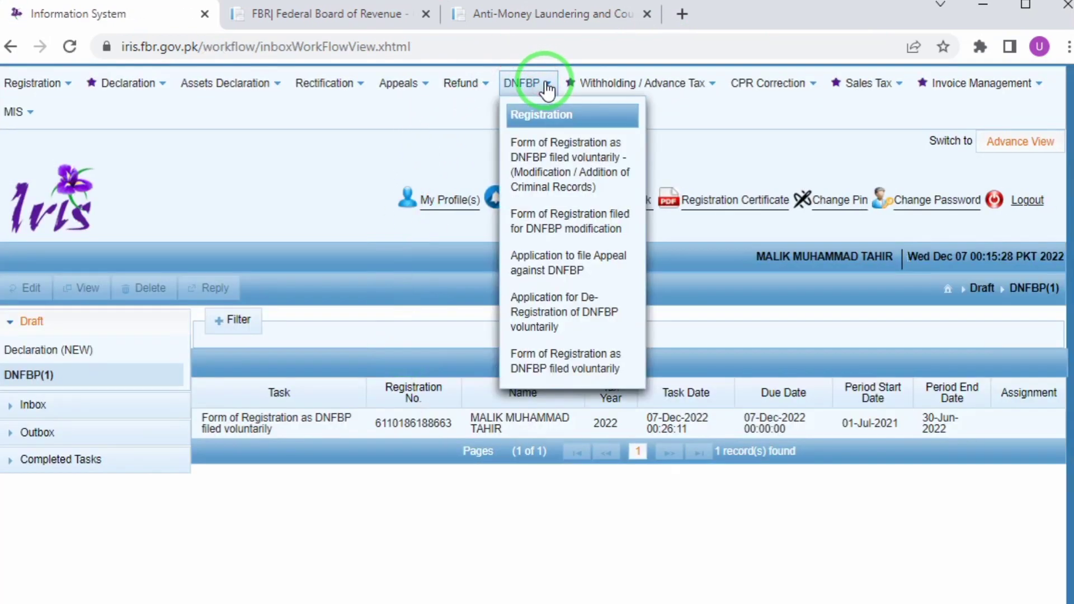